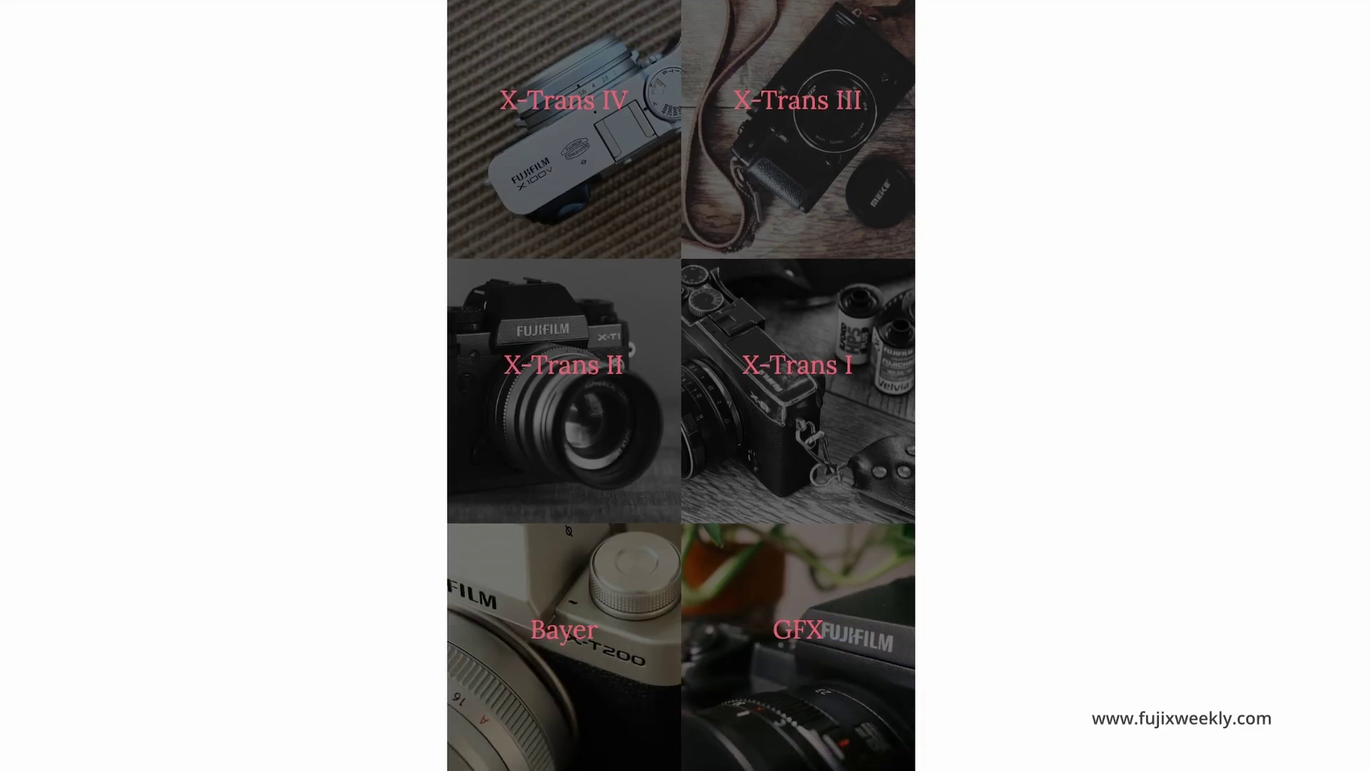
Open the Kodachrome 64 recipe from Fuji X Weekly's X-Trans IV collection.
{"action": "left_click", "coordinate": [554, 127]}
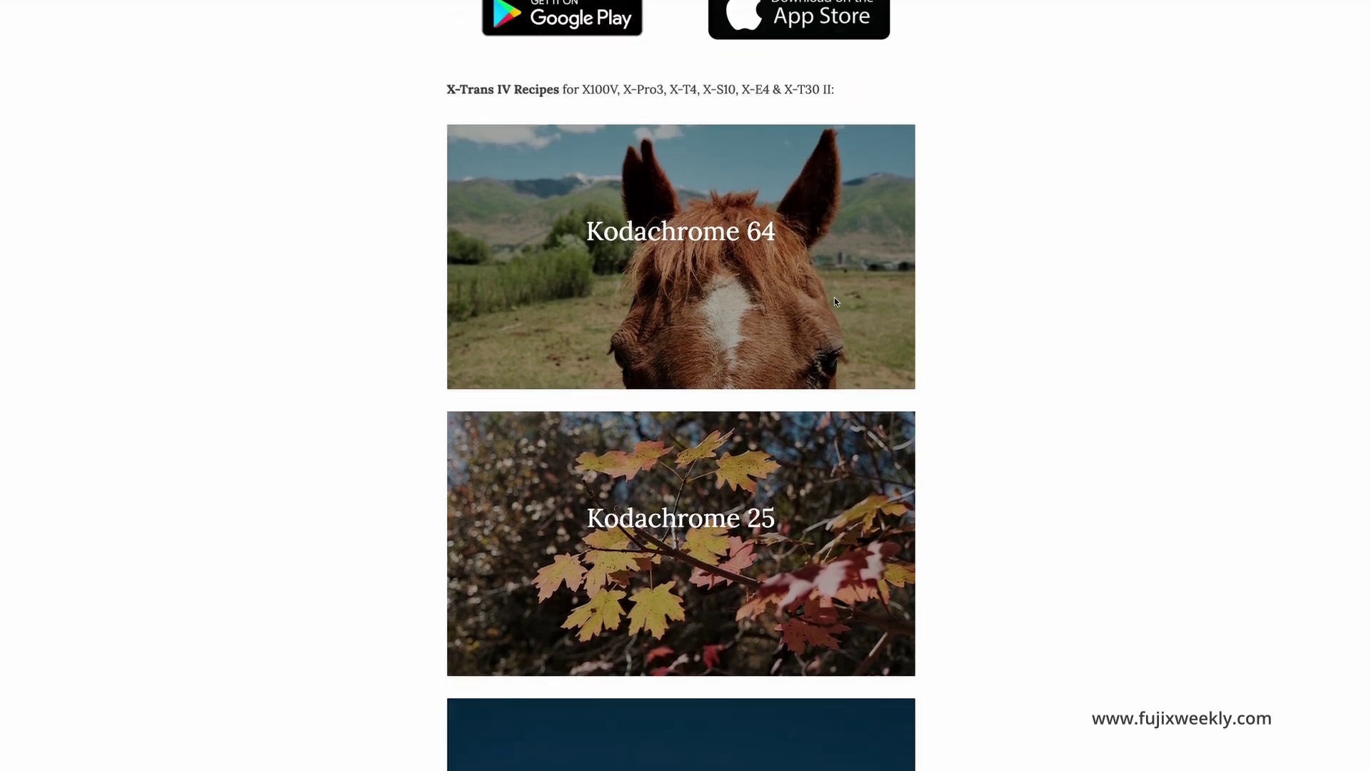
{"action": "left_click", "coordinate": [692, 234]}
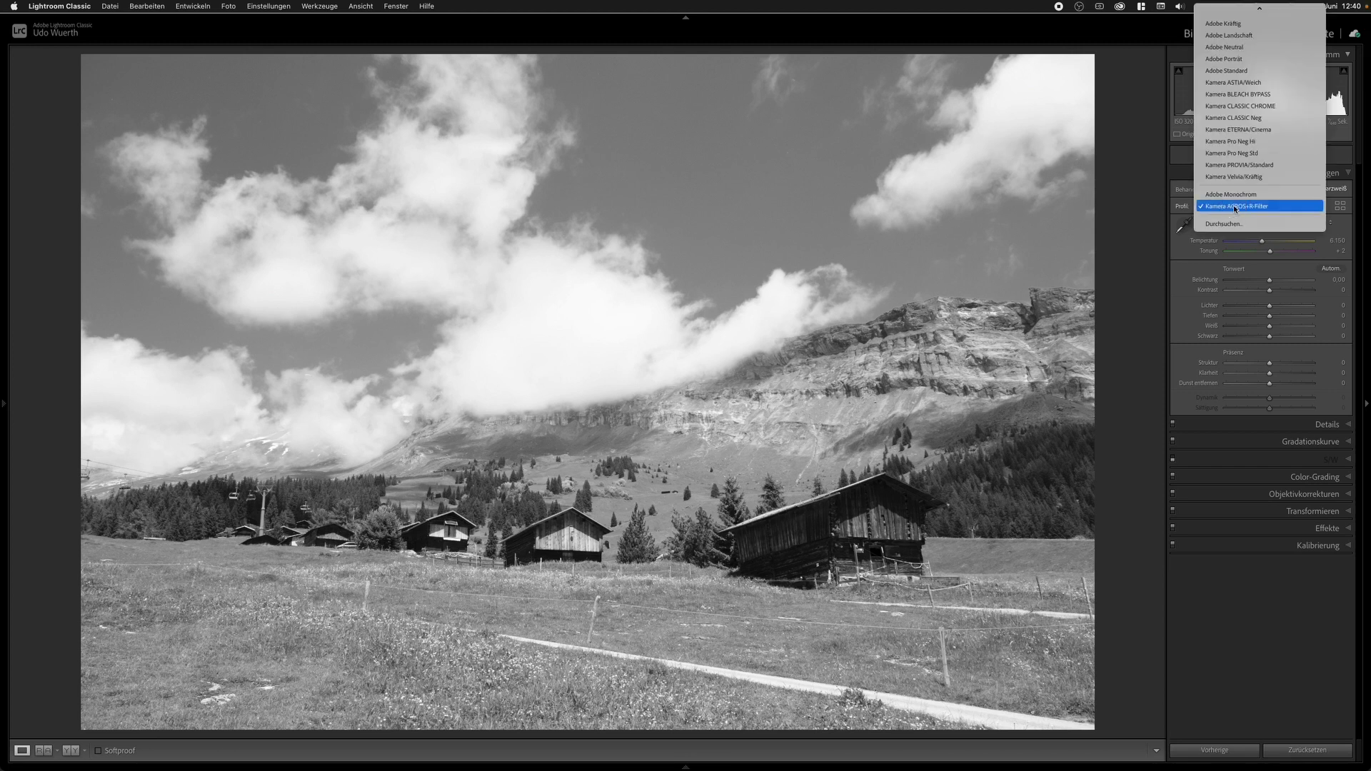
{"action": "mouse_move", "coordinate": [1258, 2]}
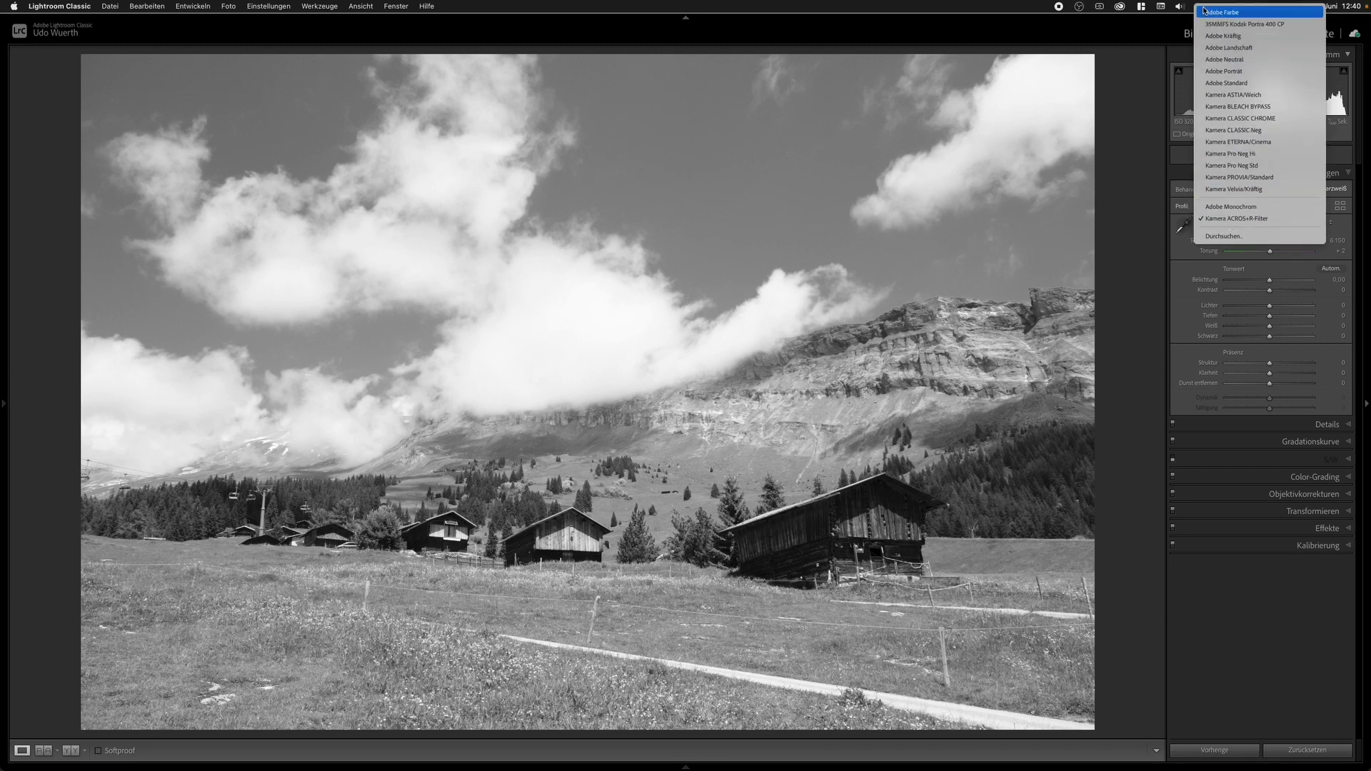
Apply the 35MMFS Kodak Portra 400 CP profile to the mountain photo in Lightroom.
{"action": "left_click", "coordinate": [1249, 24]}
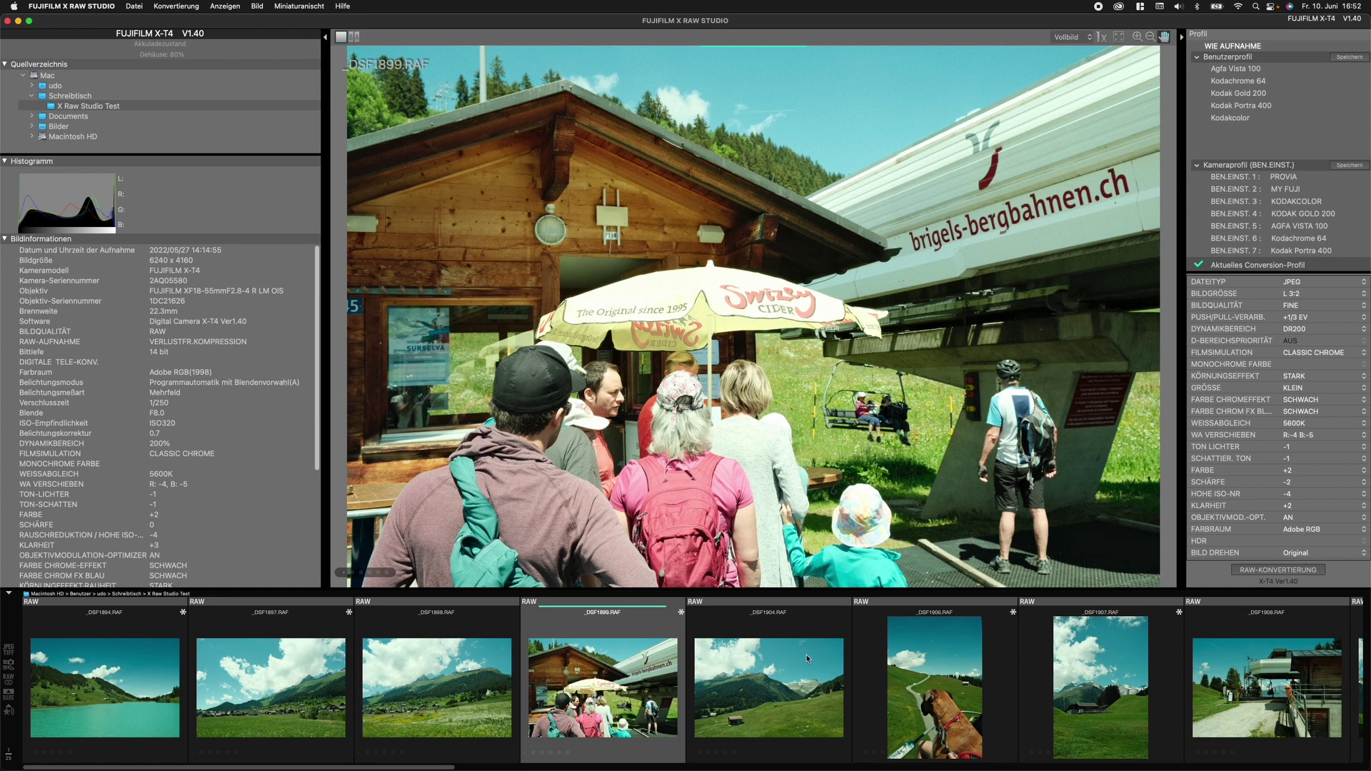
Select the landscape photo from the filmstrip and set push/pull processing to +1 EV.
{"action": "left_click", "coordinate": [465, 677]}
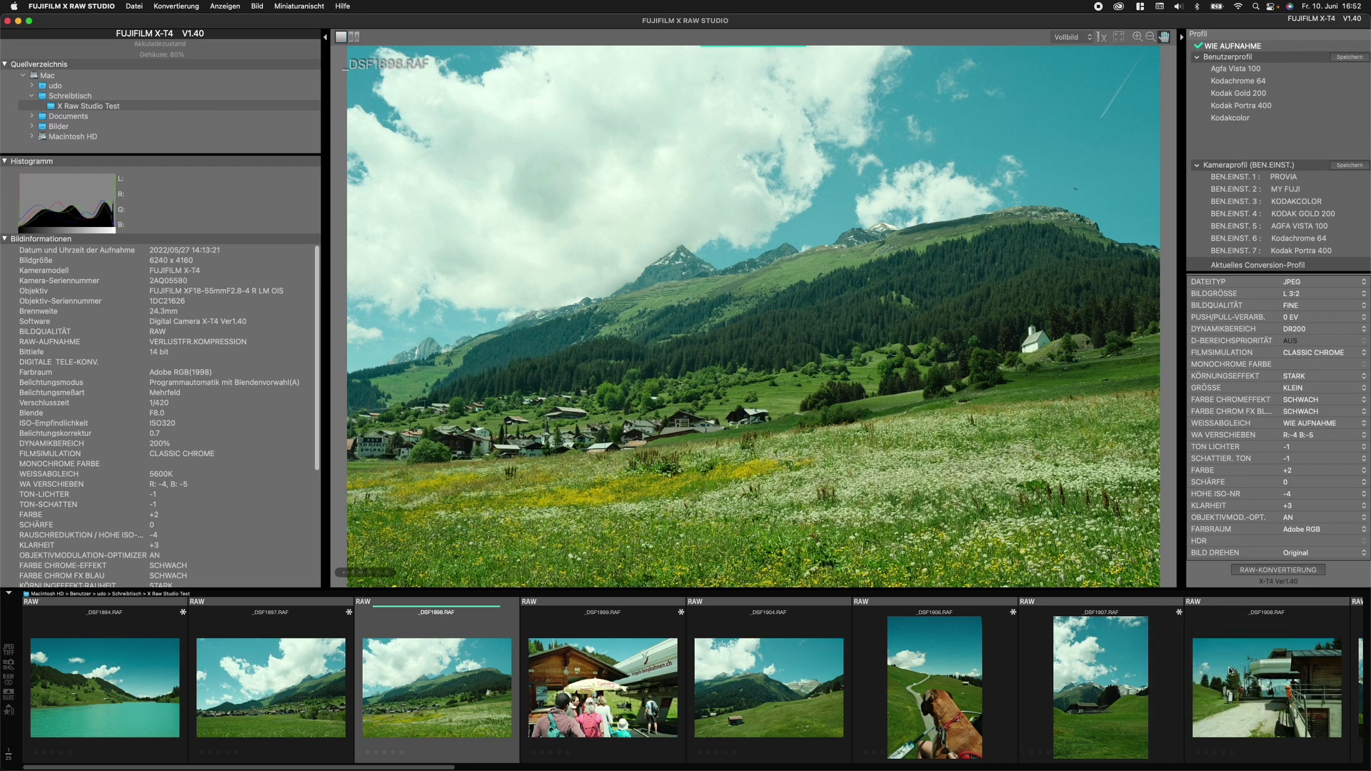
{"action": "left_click_drag", "start_coordinate": [434, 766], "coordinate": [805, 762]}
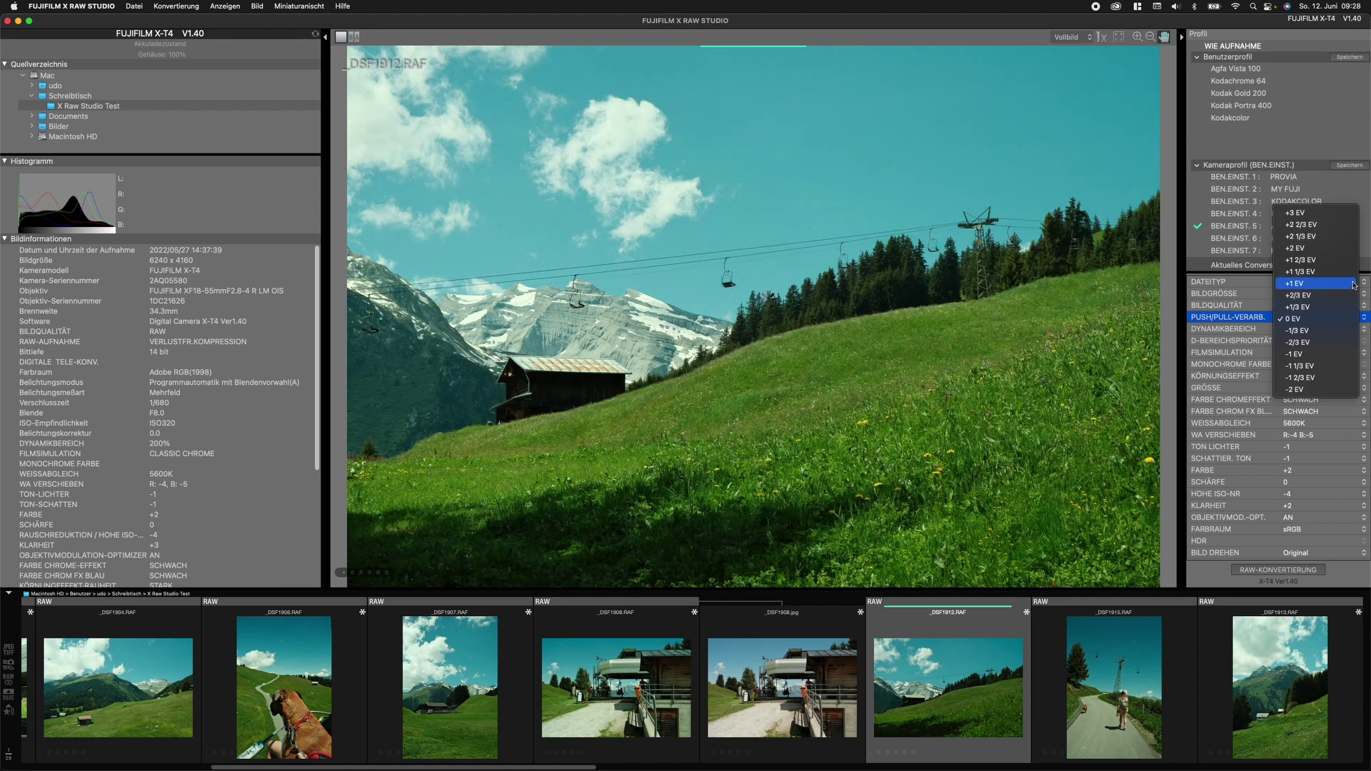
{"action": "left_click", "coordinate": [1355, 285]}
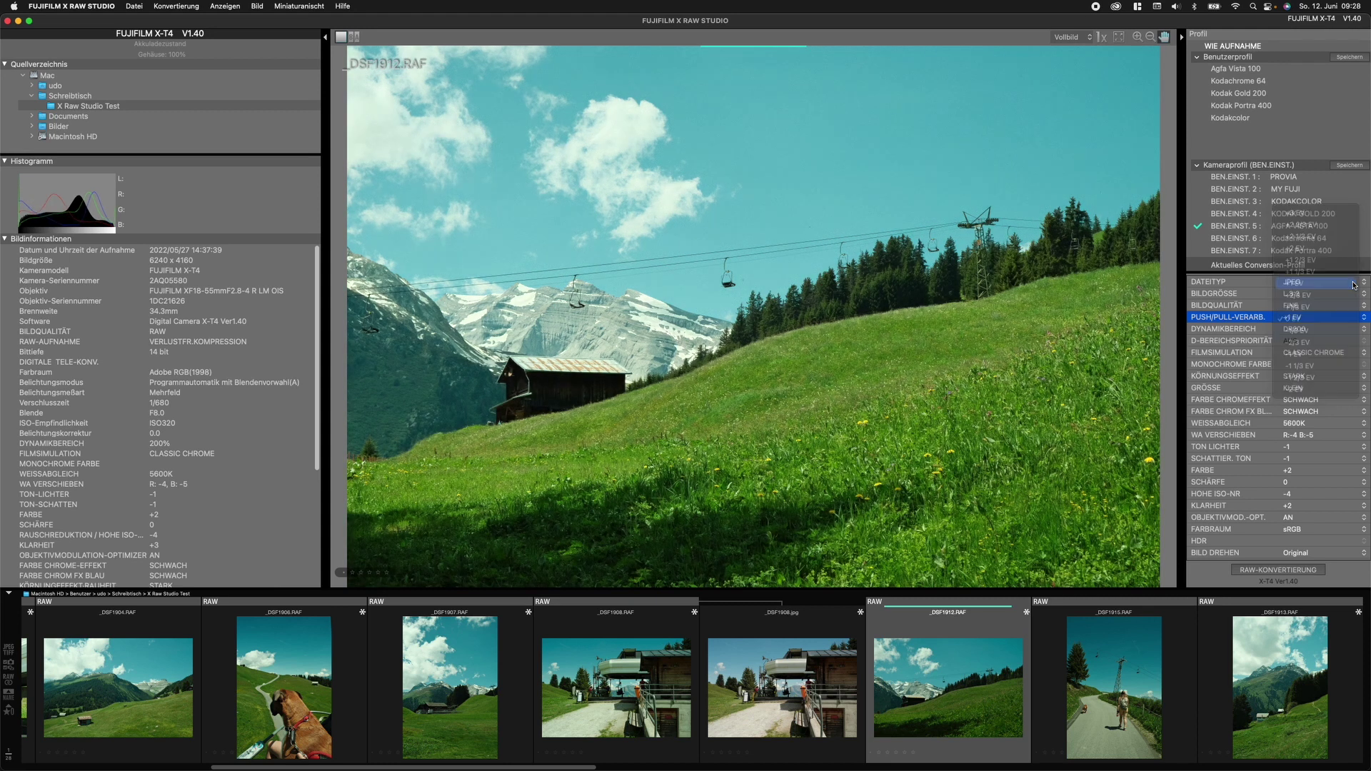
{"action": "left_click", "coordinate": [1365, 473]}
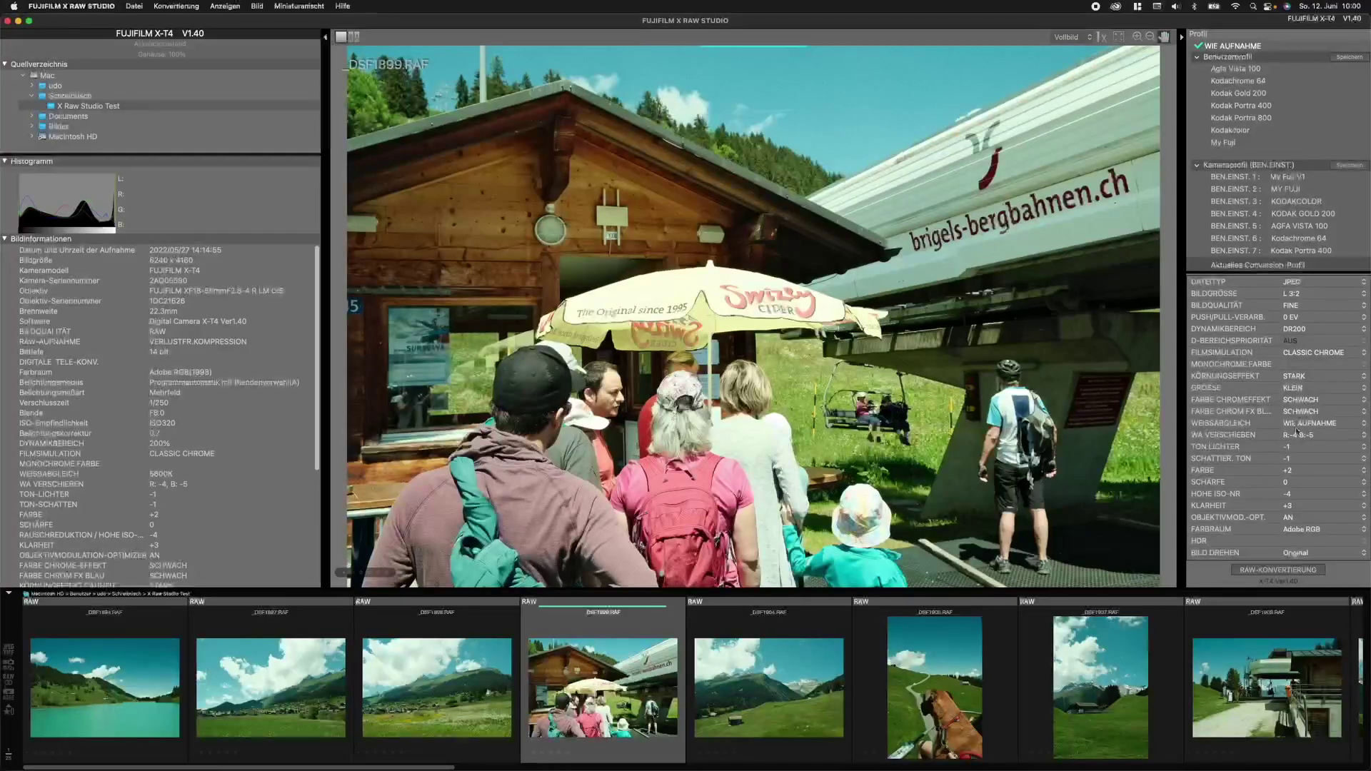
Set highlight tone +1, shadow tone +1 and colour +4.
{"action": "left_click", "coordinate": [1294, 447]}
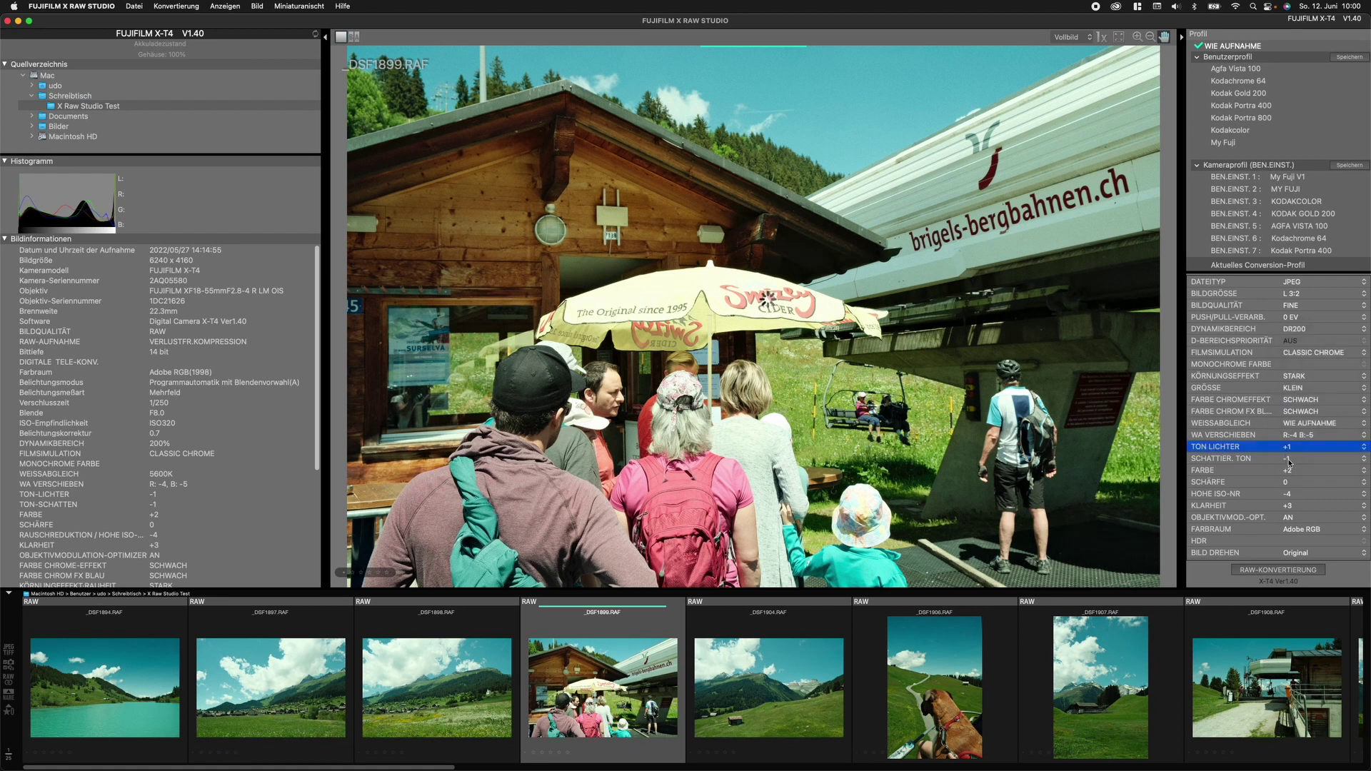
{"action": "left_click", "coordinate": [1294, 401]}
{"action": "left_click", "coordinate": [1289, 459]}
{"action": "left_click", "coordinate": [1289, 412]}
{"action": "left_click", "coordinate": [1288, 470]}
{"action": "left_click", "coordinate": [1284, 491]}
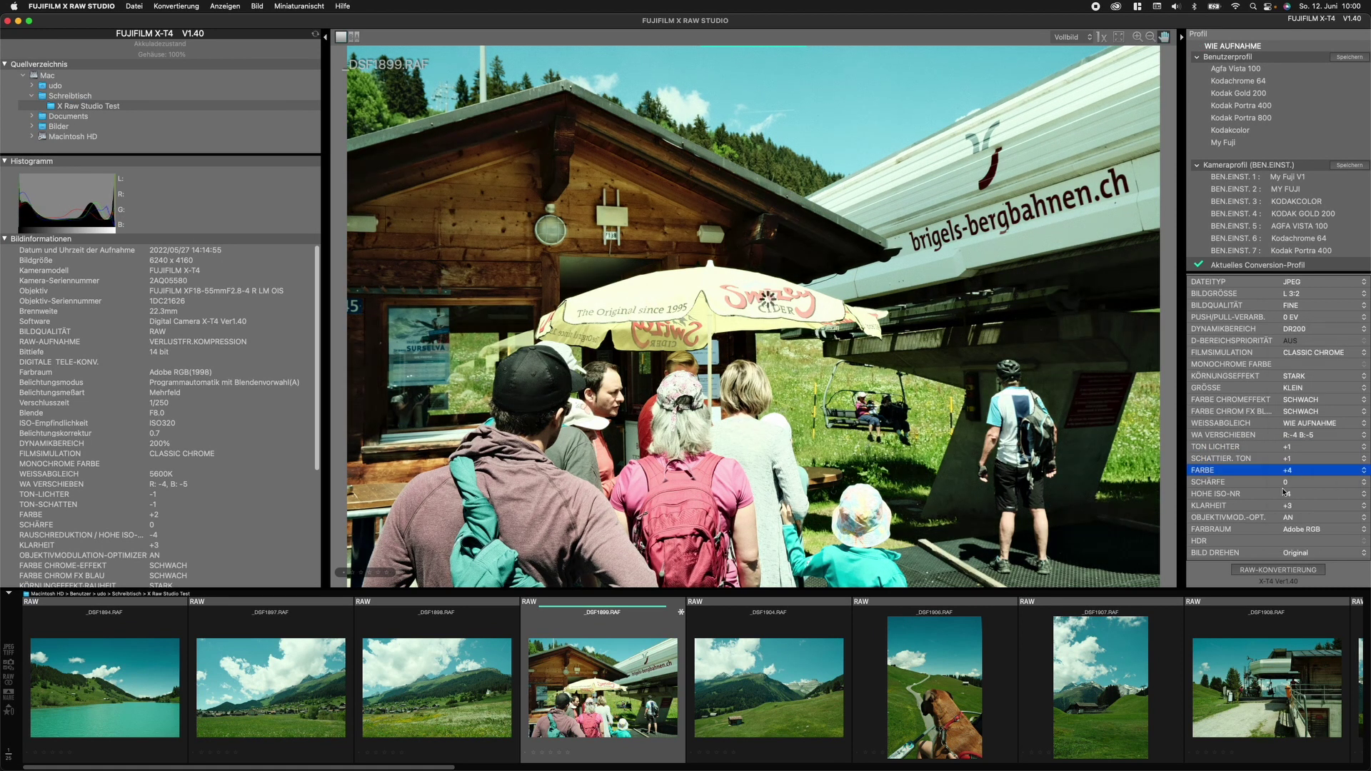
{"action": "left_click", "coordinate": [1288, 507]}
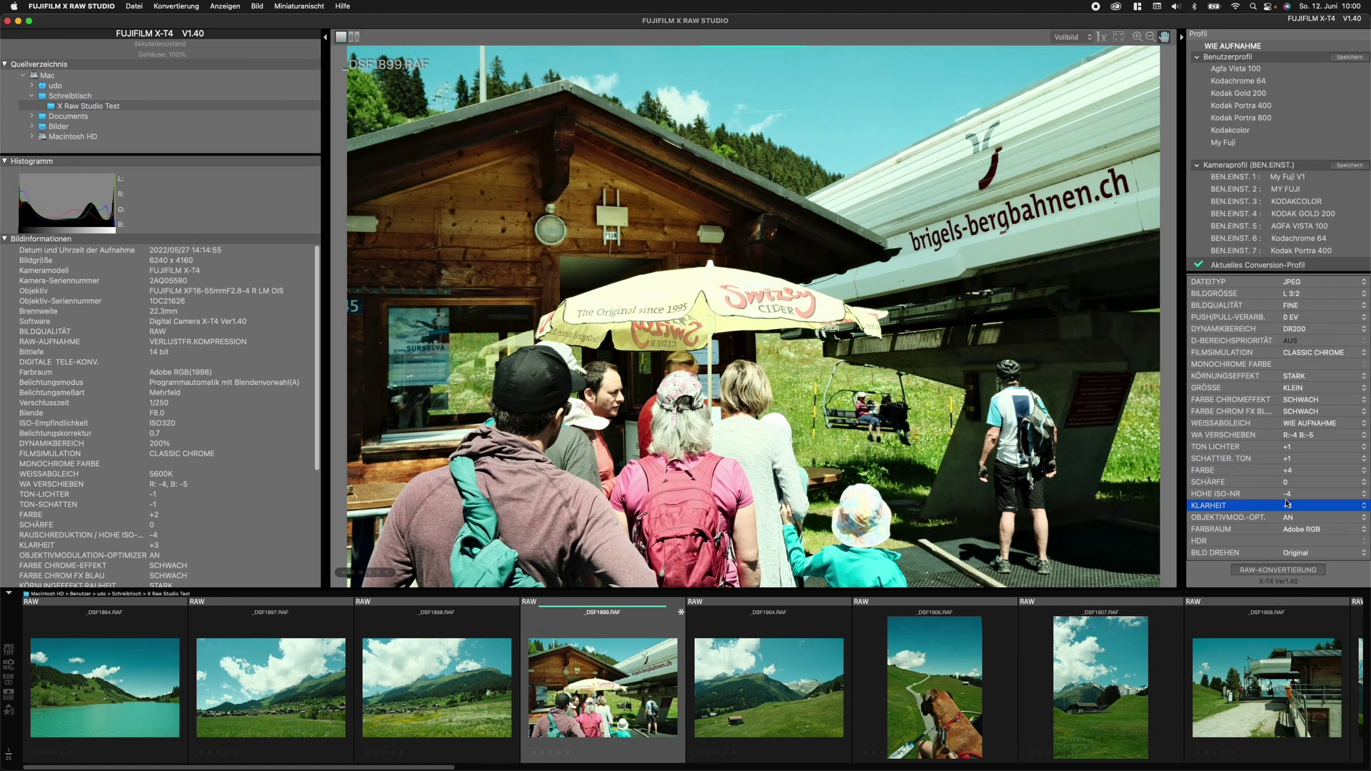
Set auto white balance with shift R:1 B:-5, keeping push/pull at 0 EV.
{"action": "left_click", "coordinate": [1294, 423]}
{"action": "left_click", "coordinate": [1279, 450]}
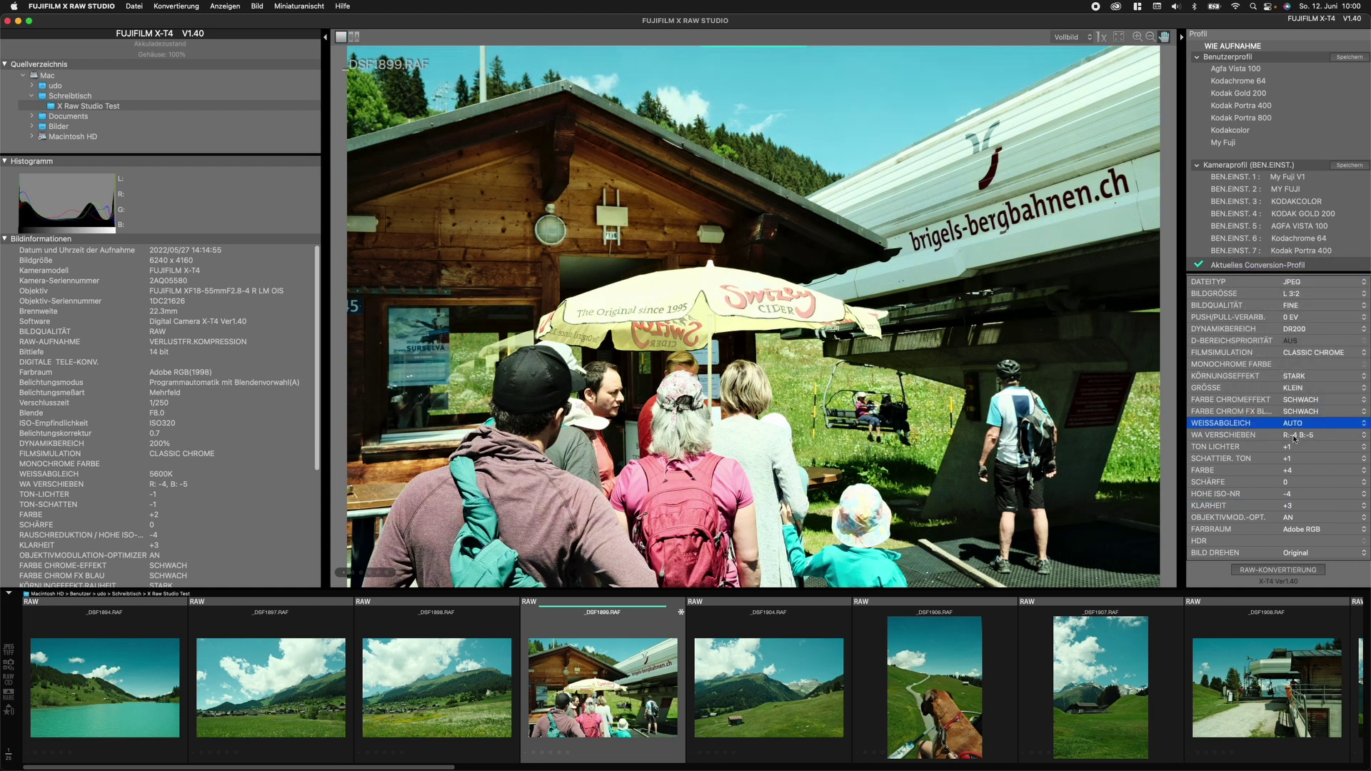
{"action": "left_click", "coordinate": [1295, 435]}
{"action": "left_click", "coordinate": [1269, 587]}
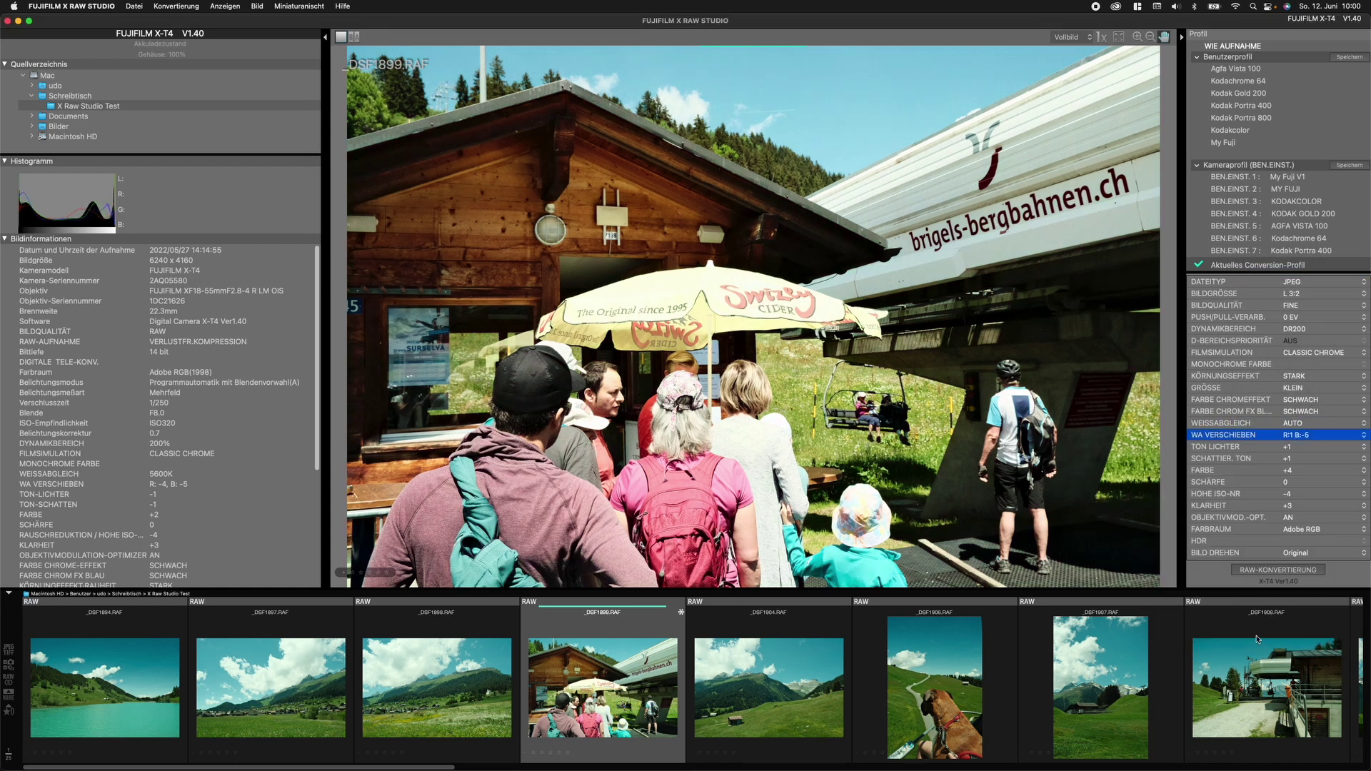
{"action": "left_click", "coordinate": [1290, 317]}
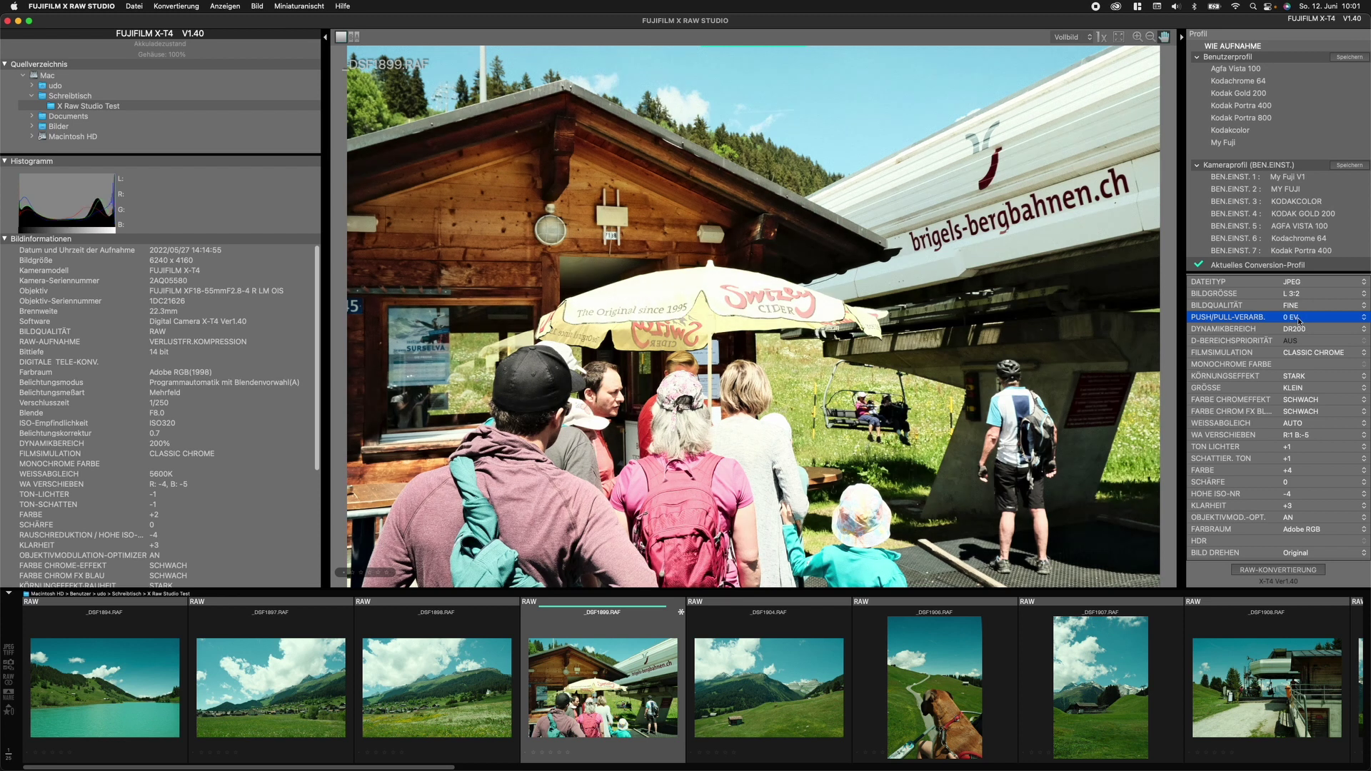
{"action": "left_click", "coordinate": [1290, 321]}
{"action": "left_click", "coordinate": [1295, 330]}
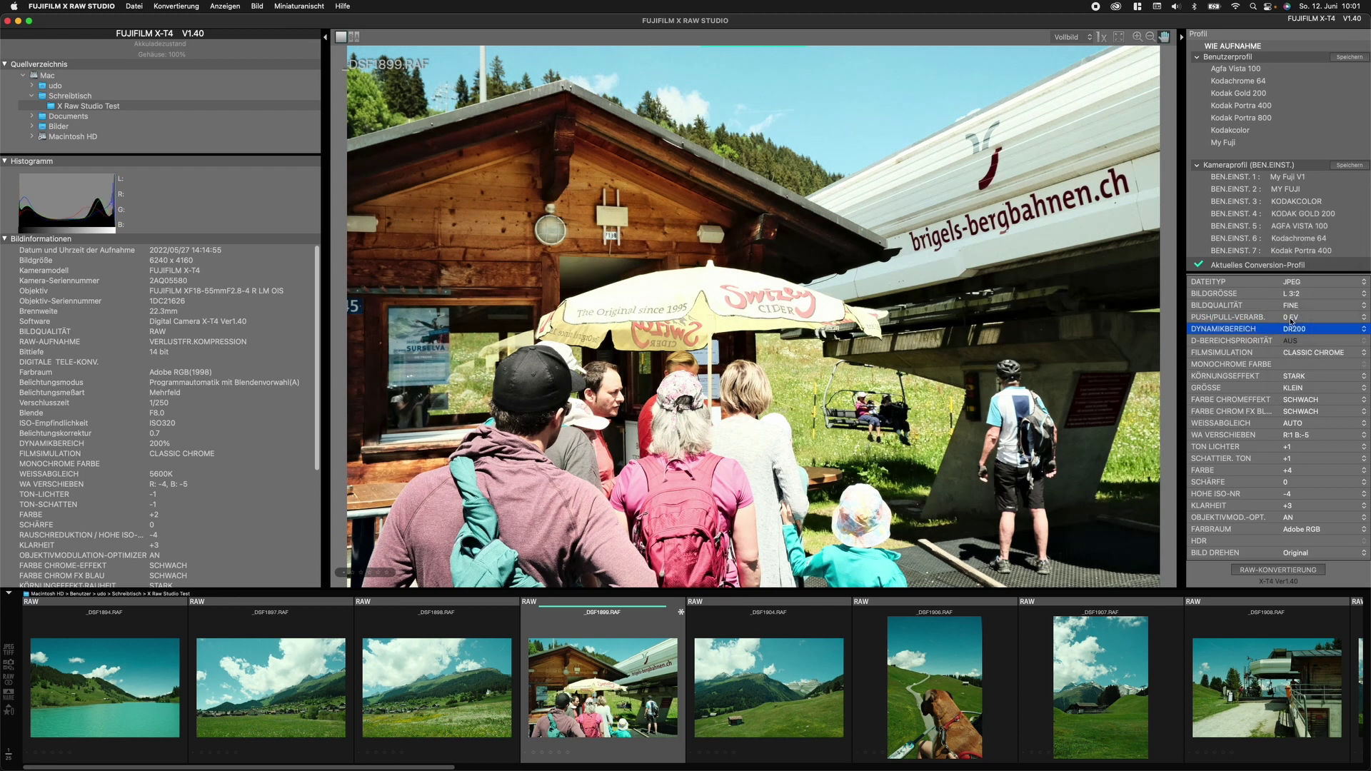
Save user profile Kodak Ultramax 400, then apply the Kodachrome 64 profile.
{"action": "left_click", "coordinate": [1349, 57]}
{"action": "type", "text": "Kodak Ultramax 400"}
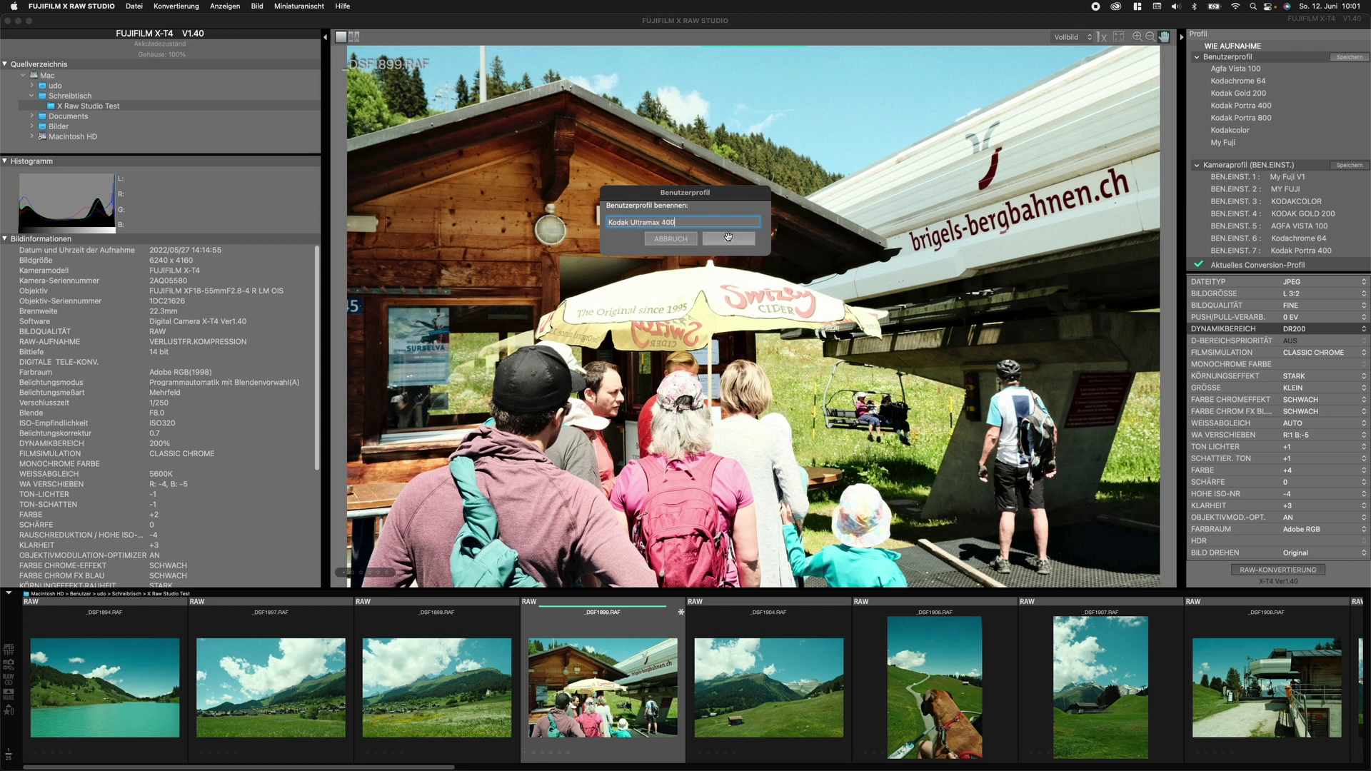
{"action": "left_click", "coordinate": [728, 237]}
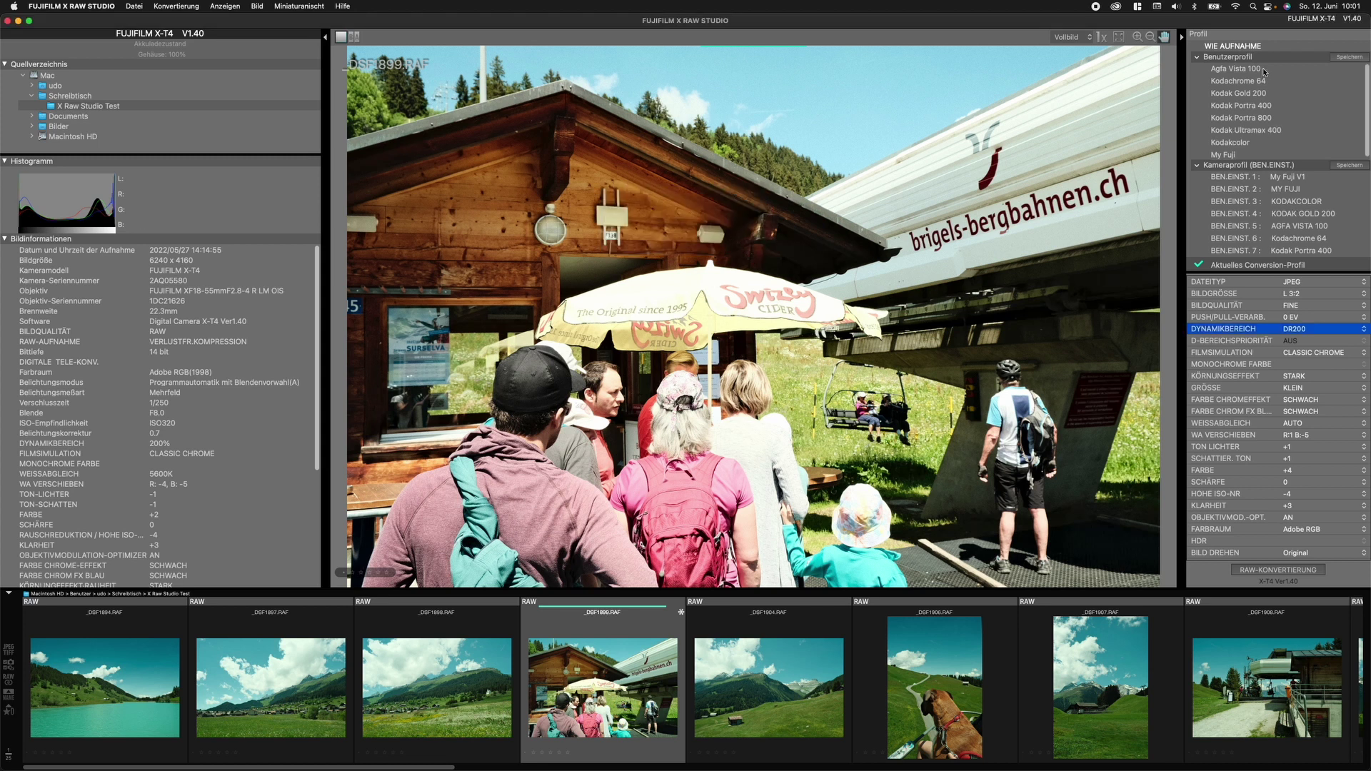
{"action": "left_click", "coordinate": [1228, 130]}
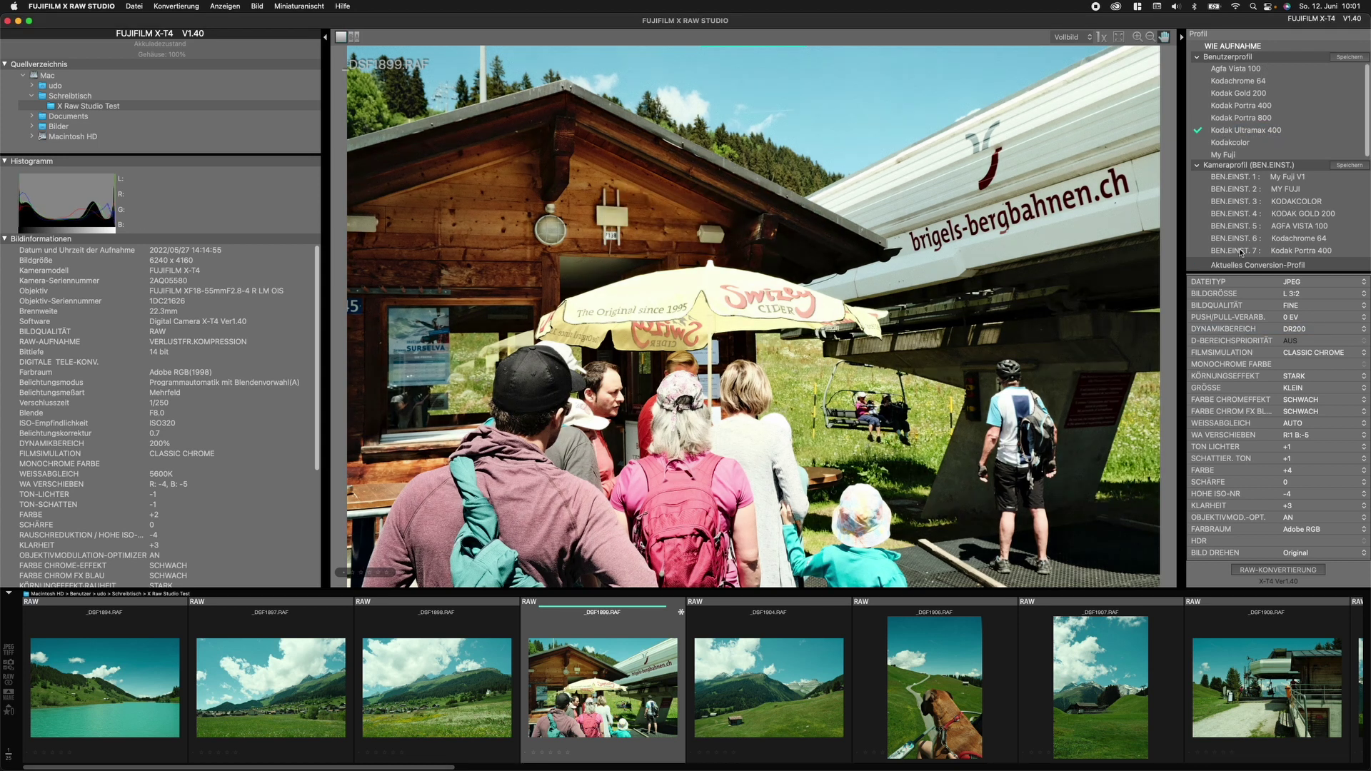
{"action": "left_click", "coordinate": [1237, 81]}
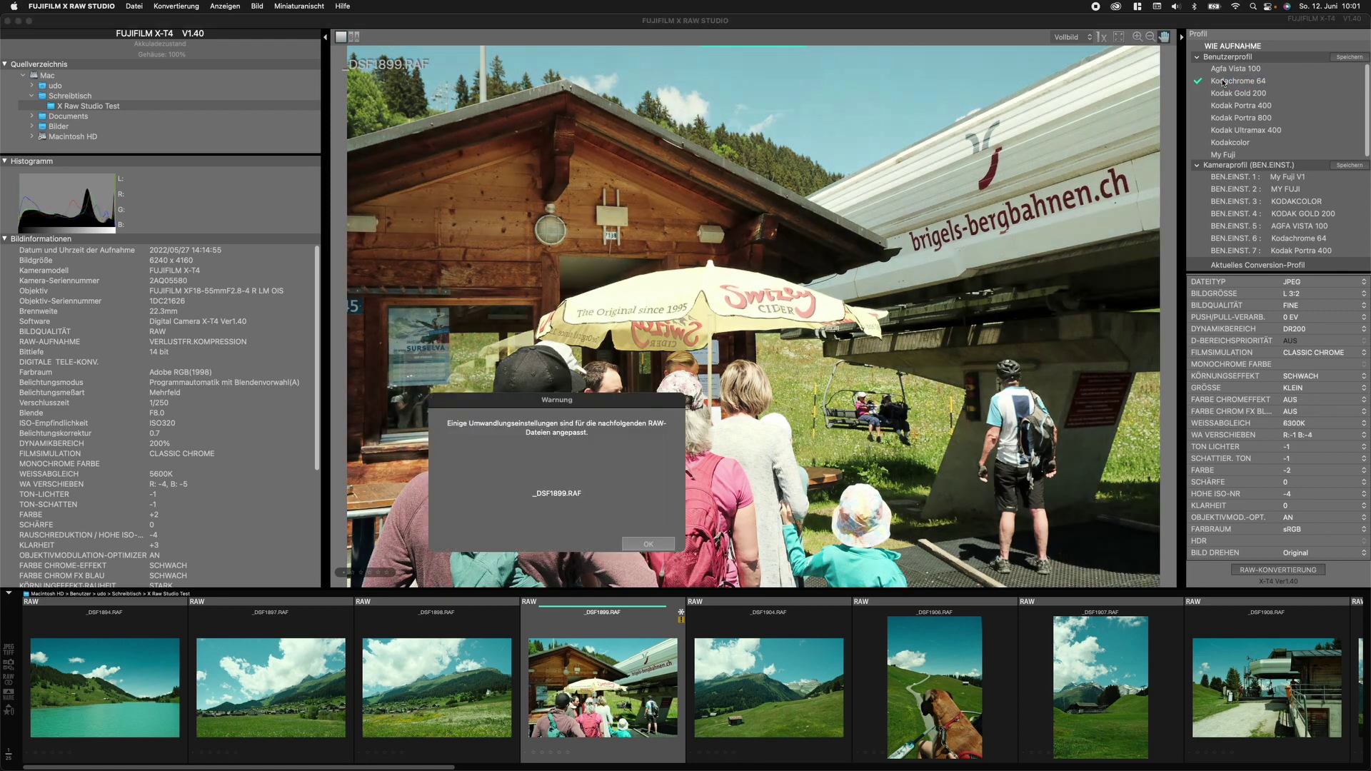
Try the Kodakcolor profile, then apply the slot 7 Kodak Portra 400 camera profile.
{"action": "left_click", "coordinate": [1259, 94]}
{"action": "left_click", "coordinate": [1242, 142]}
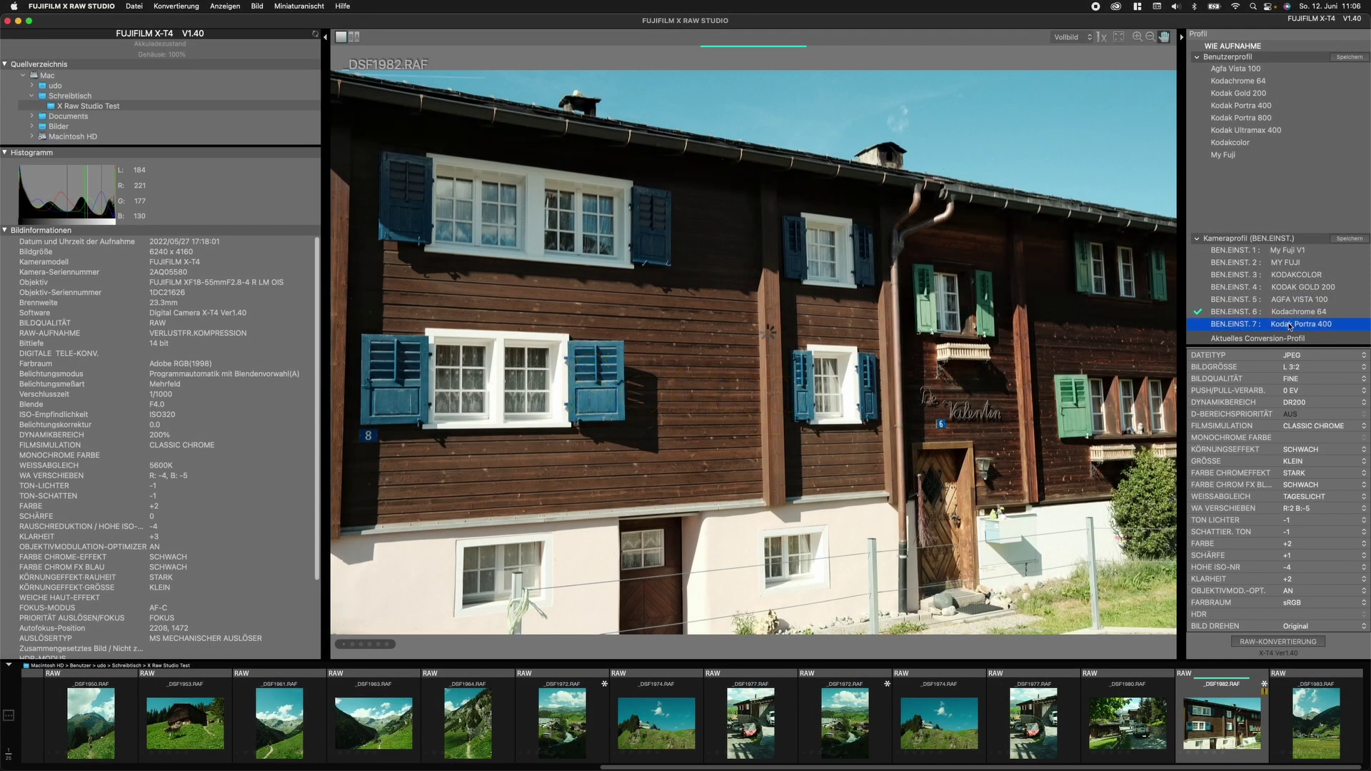
{"action": "left_click", "coordinate": [1290, 325]}
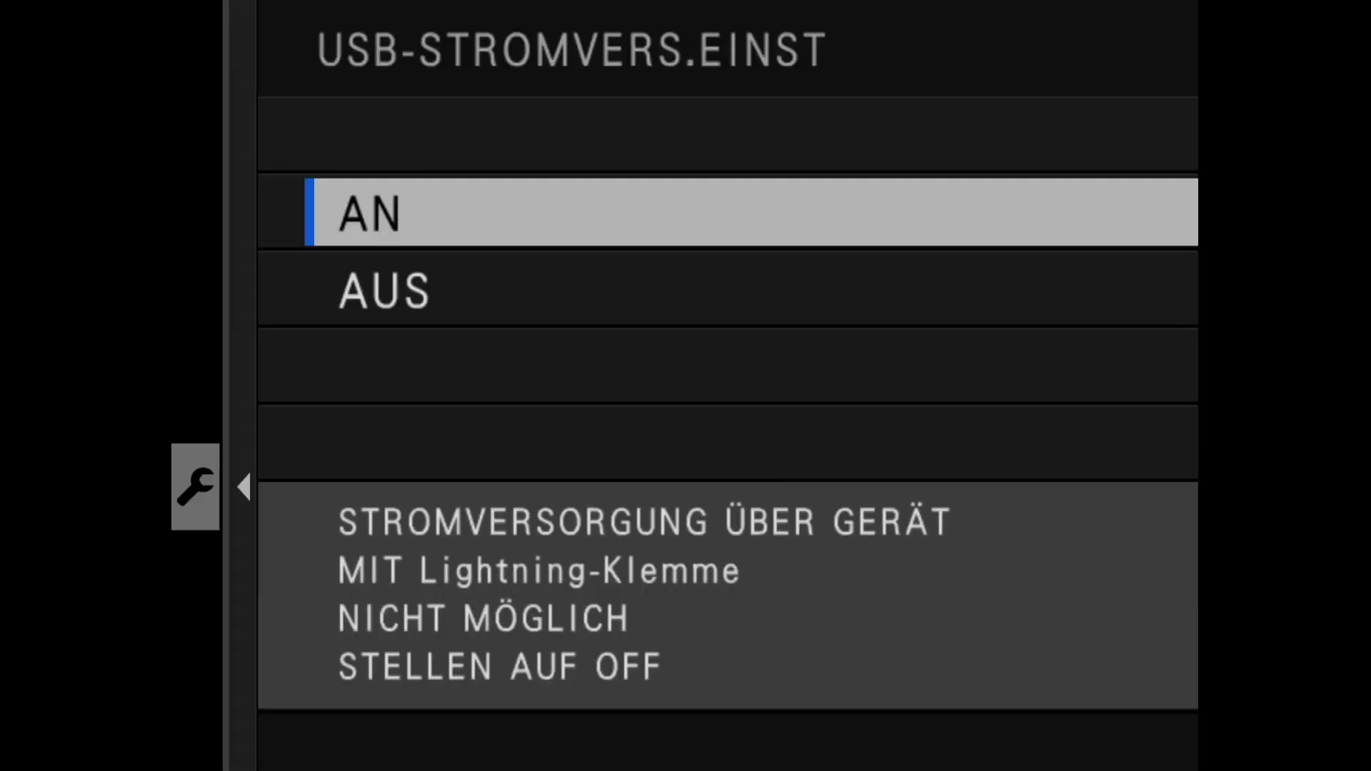
Set the X-T4's USB power supply setting (USB-STROMVERS.EINST) to AN.
{"action": "key", "text": "Up"}
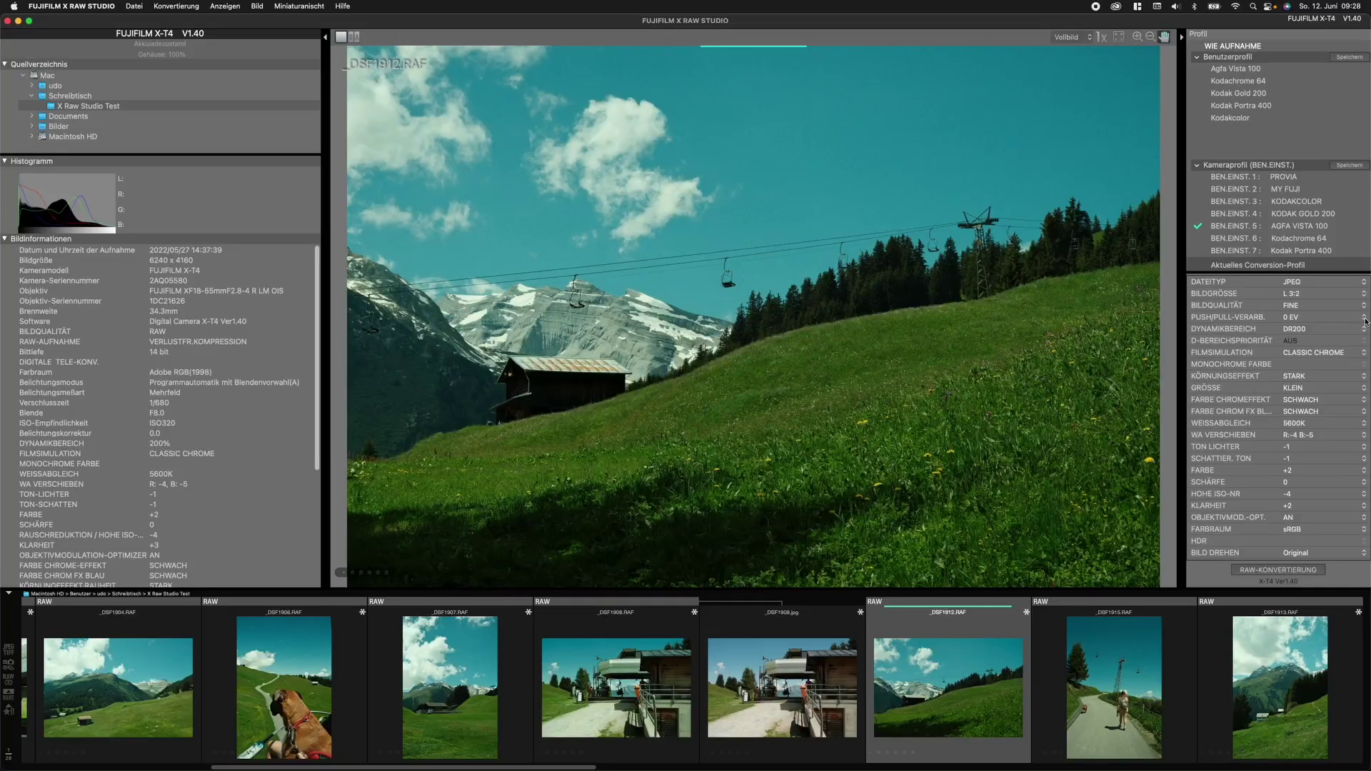
Check the push/pull options and step back to the previous photo.
{"action": "left_click", "coordinate": [1364, 320]}
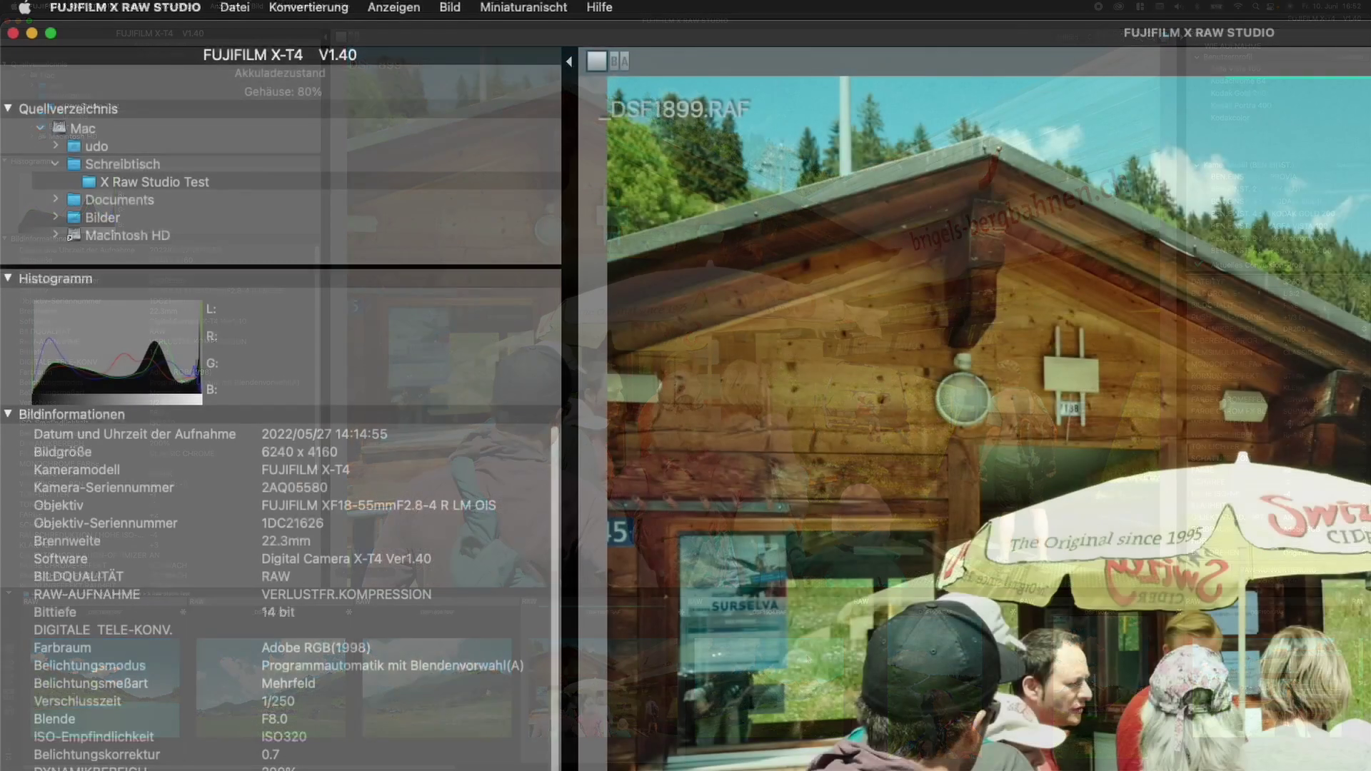
{"action": "key", "text": "Left"}
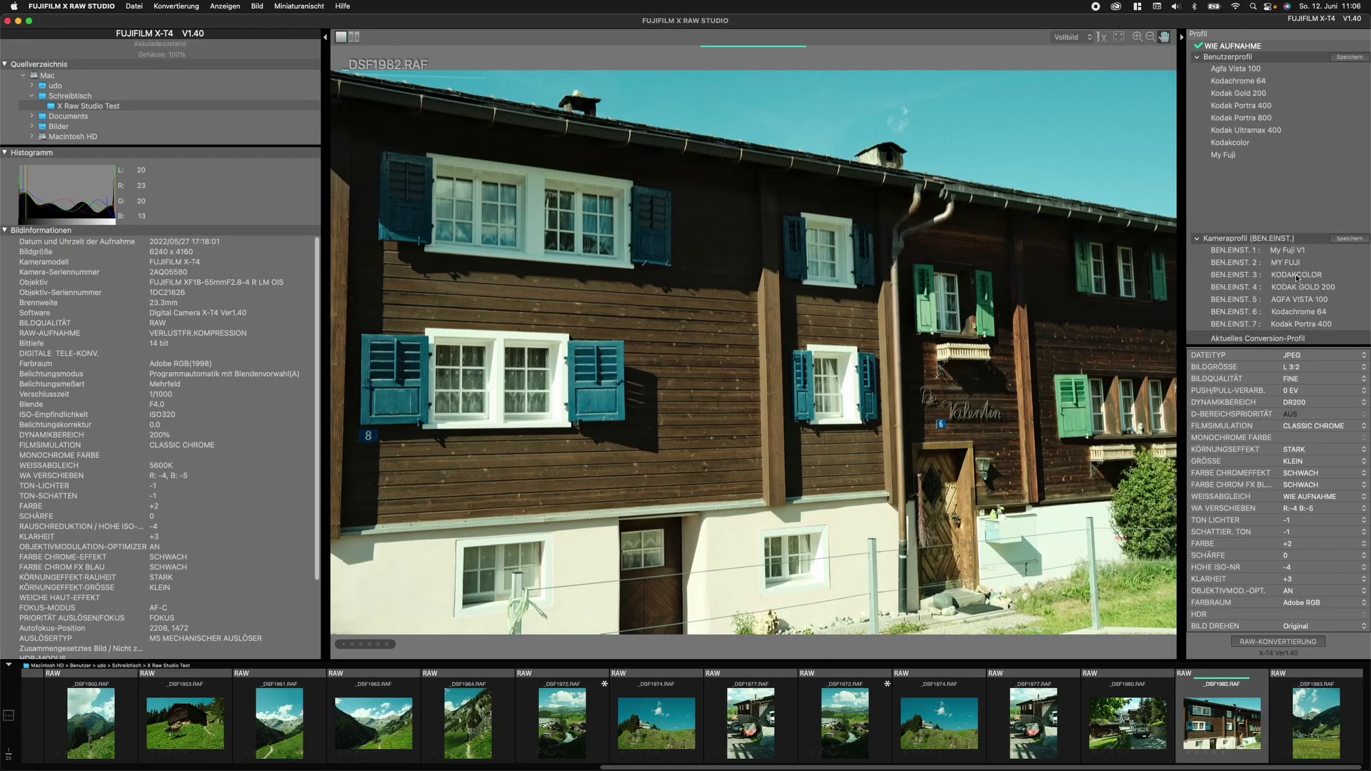
Apply a saved camera profile from the profile list to the photo.
{"action": "left_click", "coordinate": [1299, 276]}
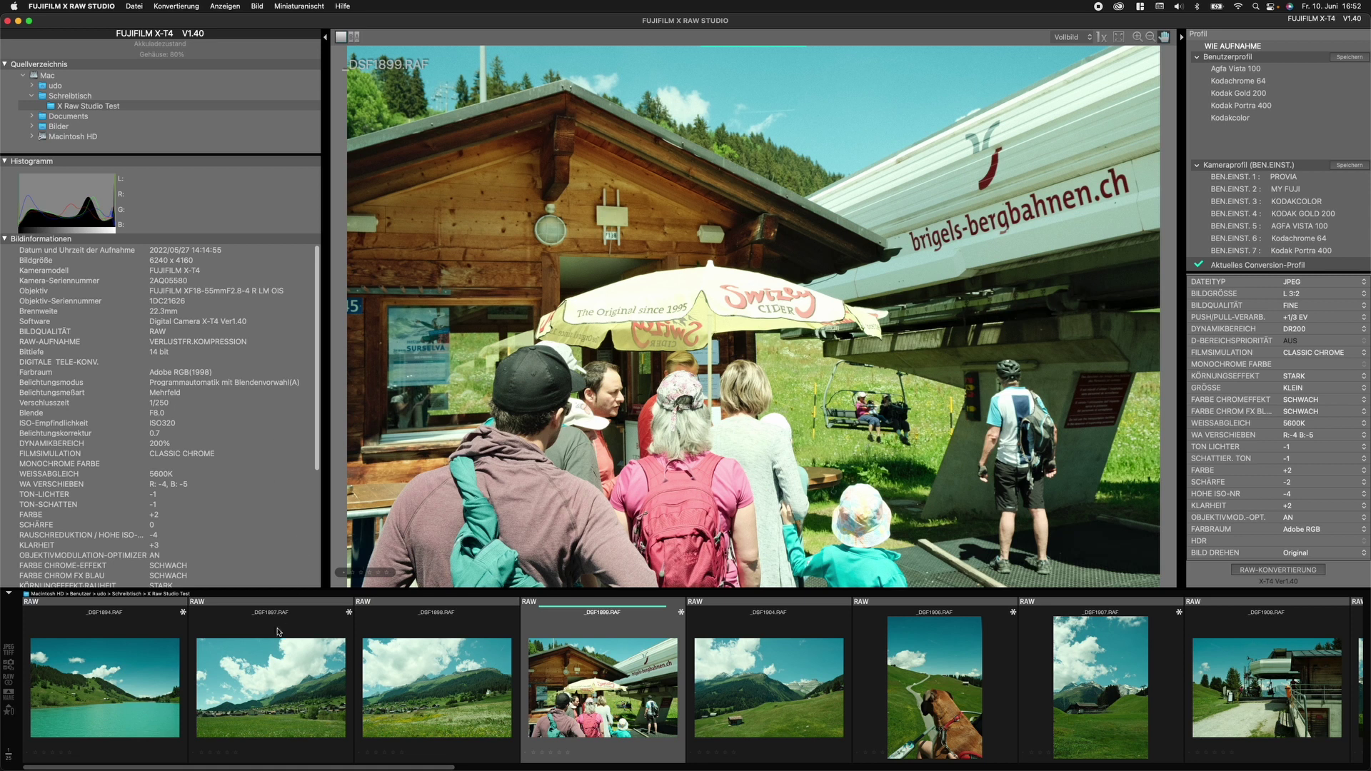
Open the ski-lift station photo and set shadow tone +1 and colour +4.
{"action": "left_click", "coordinate": [469, 679]}
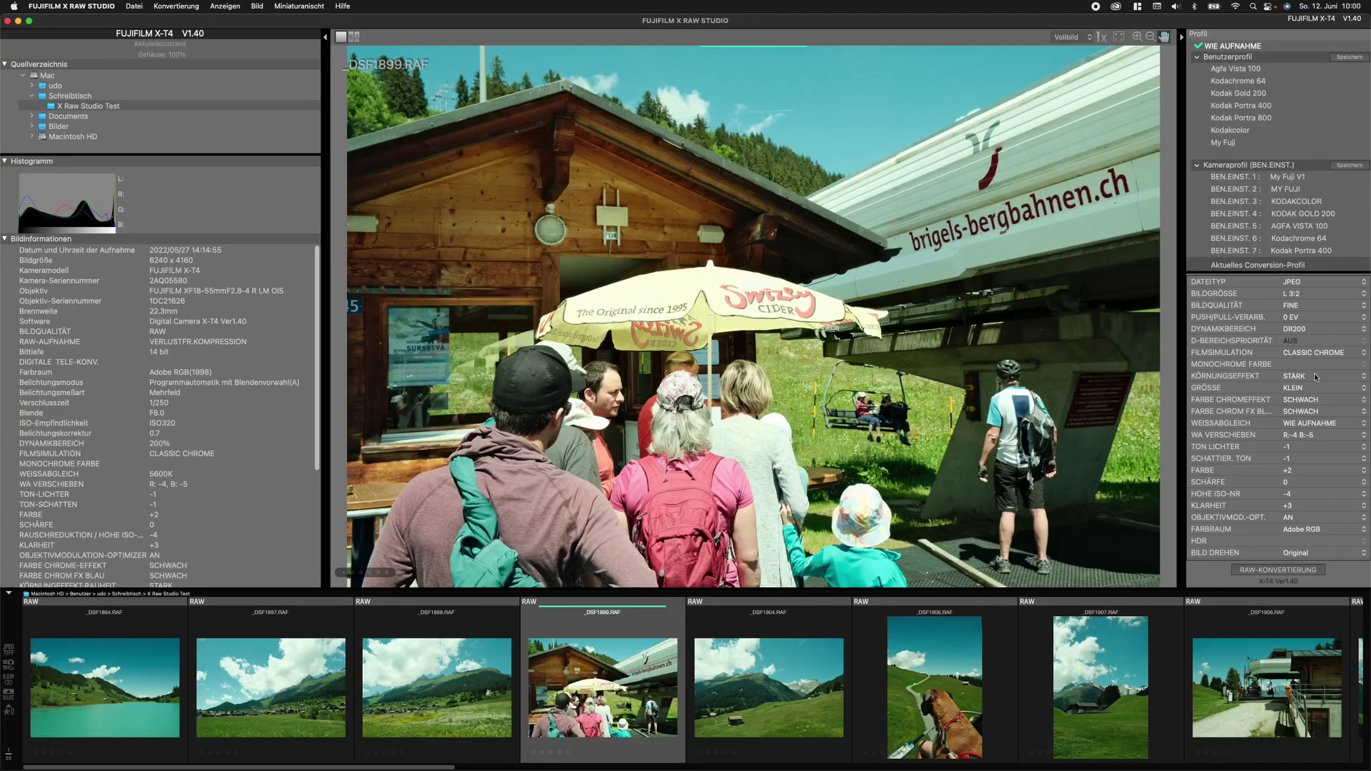
{"action": "left_click", "coordinate": [1310, 446]}
{"action": "left_click", "coordinate": [1296, 458]}
{"action": "left_click", "coordinate": [1294, 473]}
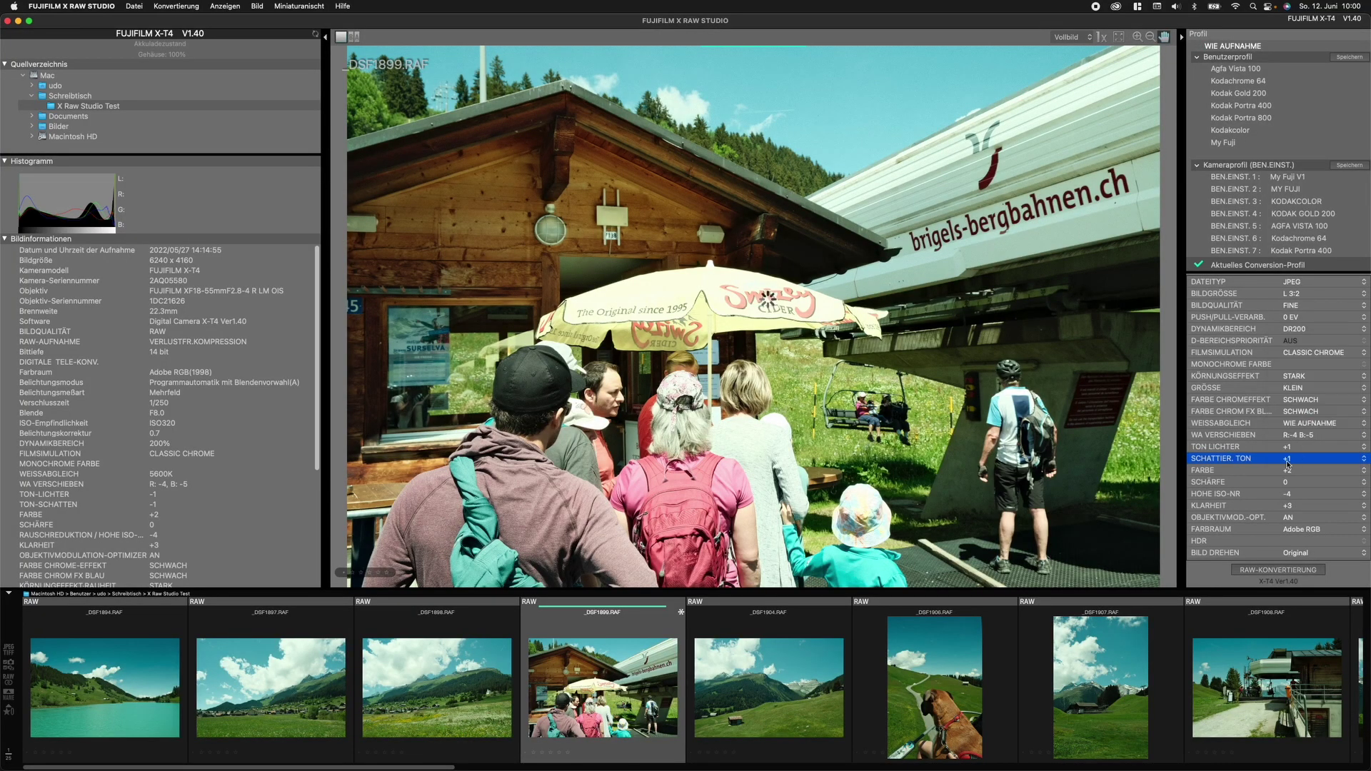
{"action": "left_click", "coordinate": [1290, 505]}
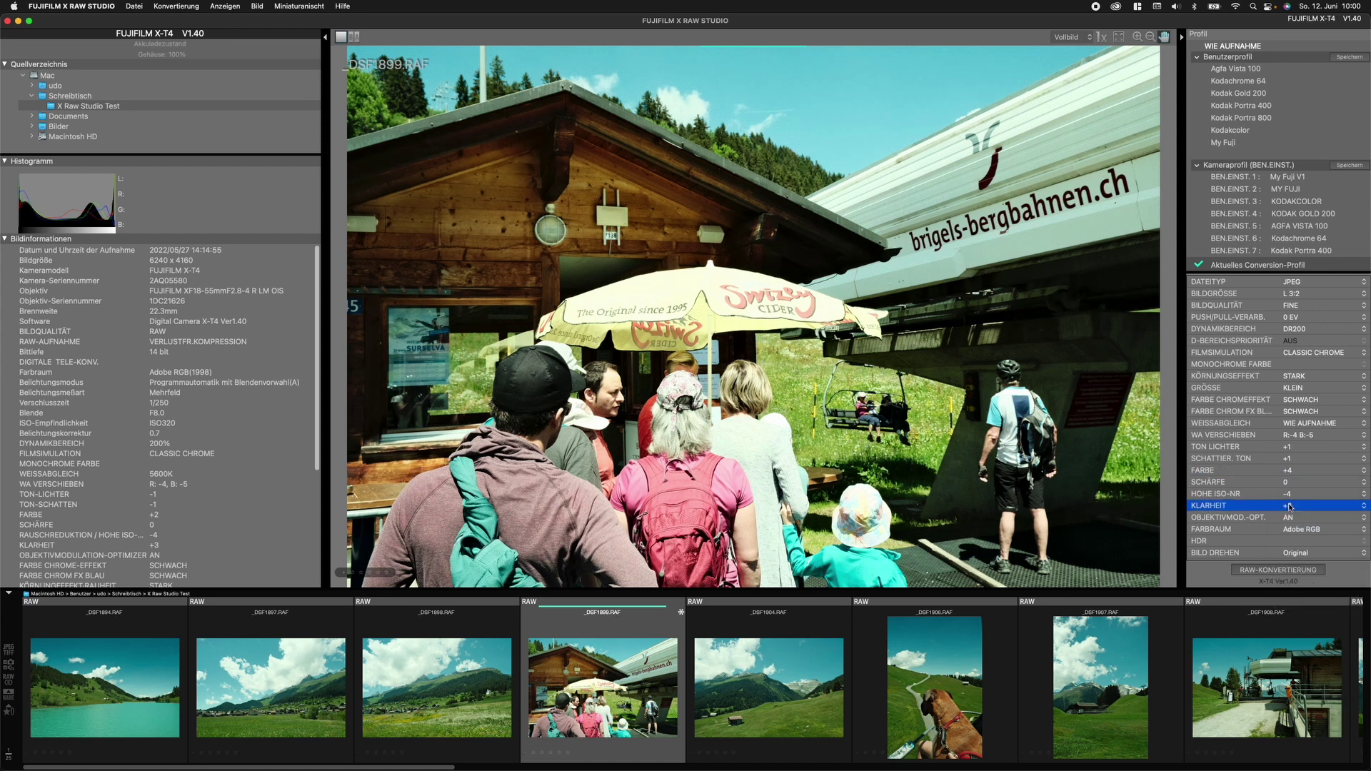
Set white balance to Auto with shift R:1 B:-5, keeping push/pull at 0 EV.
{"action": "left_click", "coordinate": [1292, 423]}
{"action": "left_click", "coordinate": [1296, 272]}
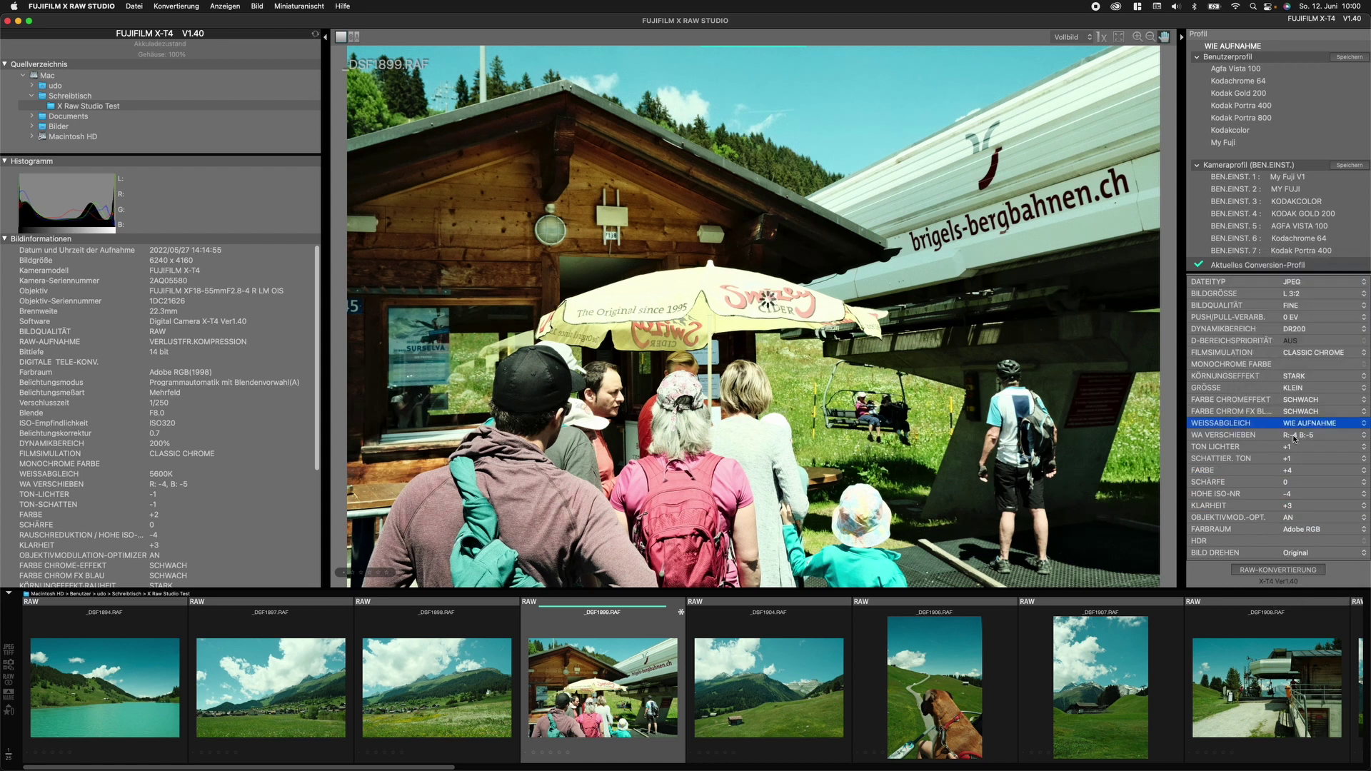
{"action": "left_click", "coordinate": [1297, 435]}
{"action": "left_click", "coordinate": [1267, 584]}
{"action": "left_click", "coordinate": [1261, 635]}
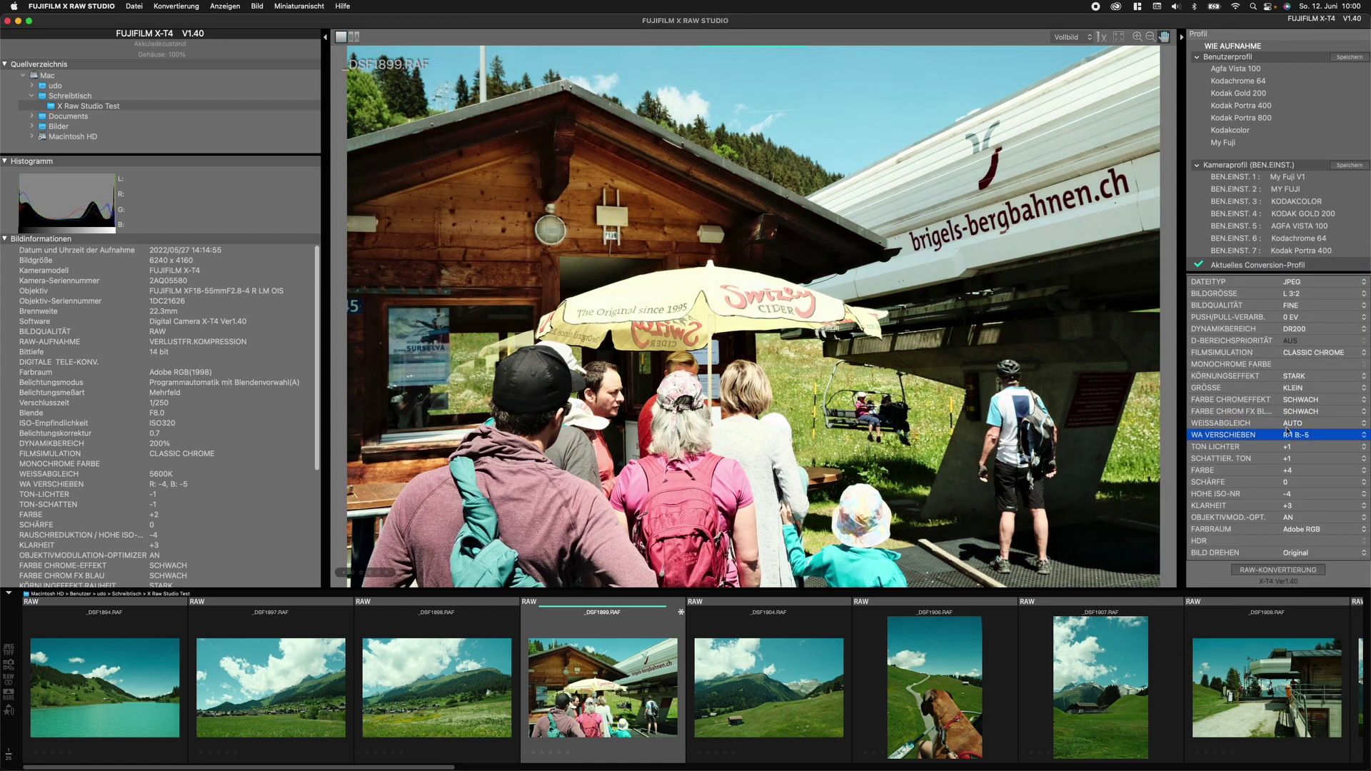
{"action": "left_click", "coordinate": [1293, 317]}
{"action": "left_click", "coordinate": [1293, 312]}
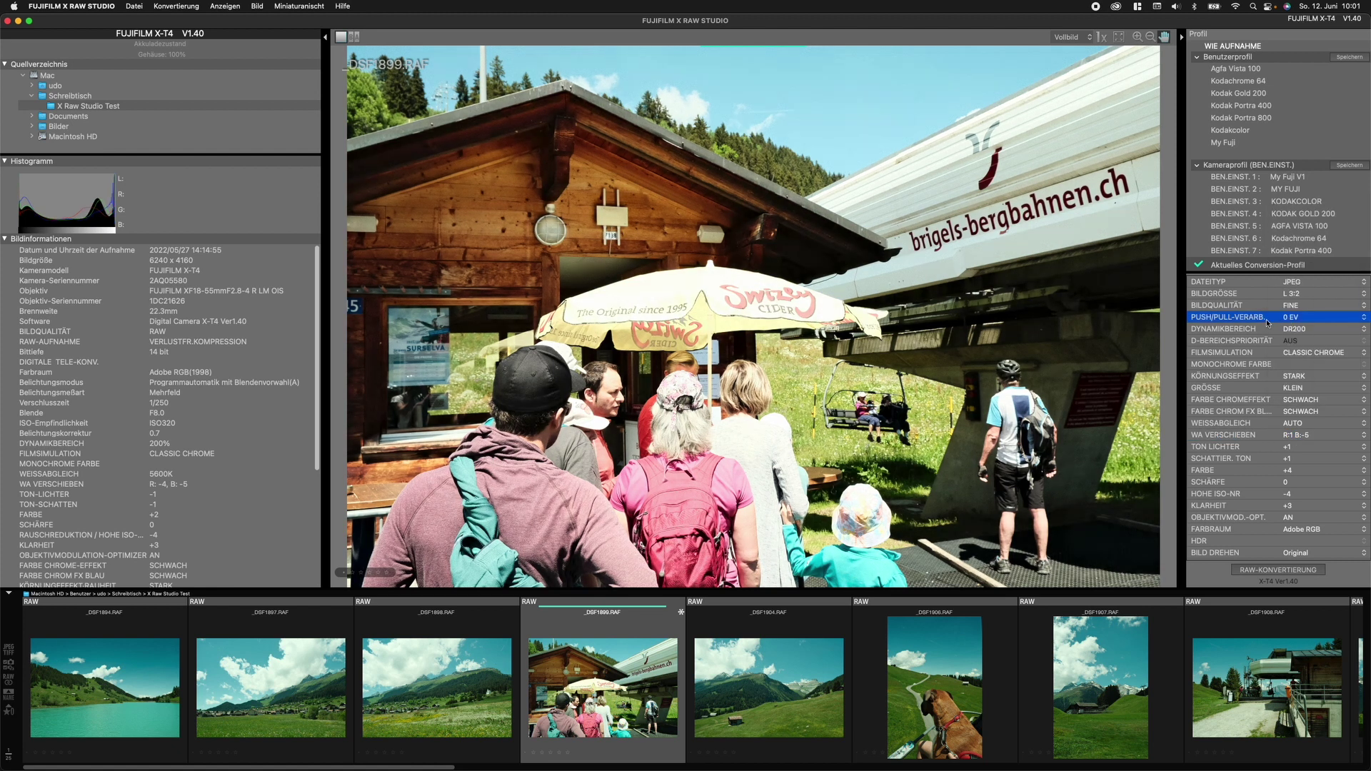
Save user profile Kodak Ultramax 400, then compare it with Kodakcolor and other profiles.
{"action": "left_click", "coordinate": [1346, 57]}
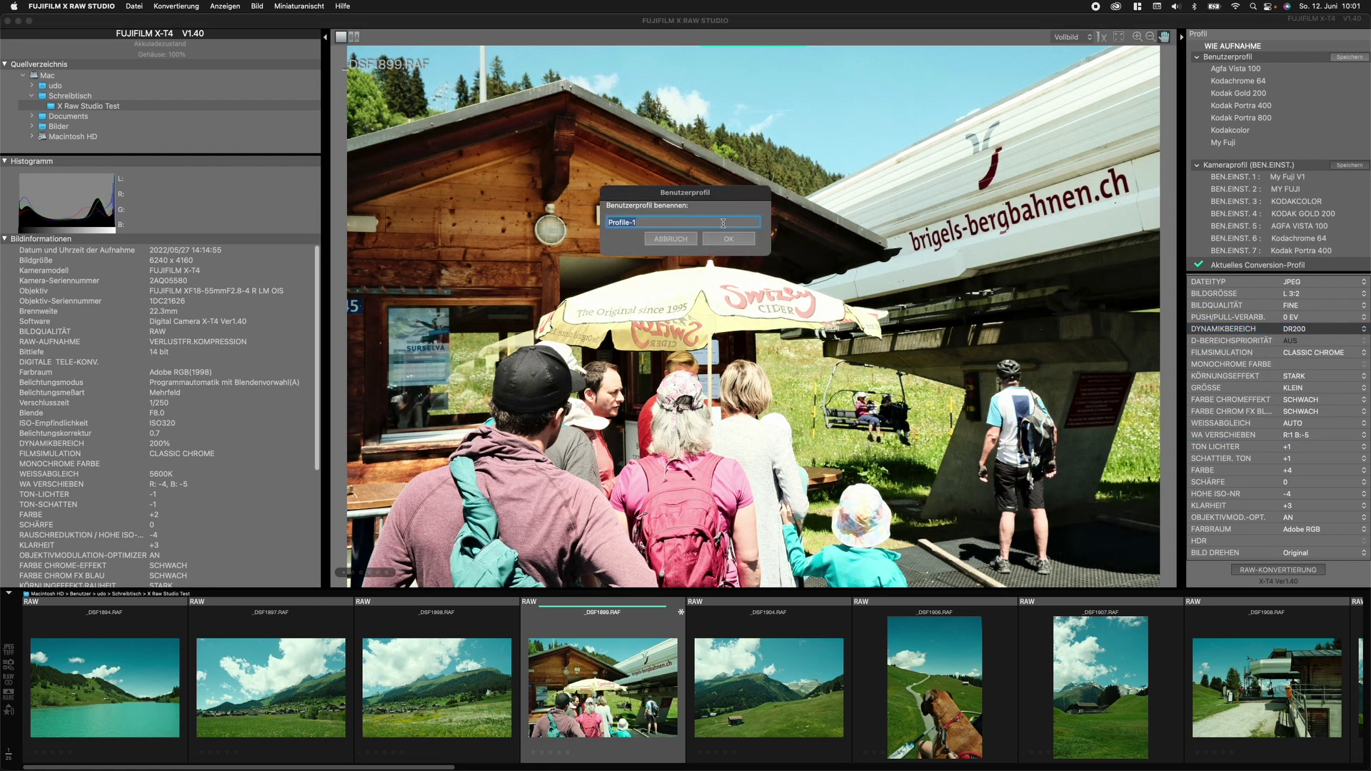
{"action": "type", "text": "Ko"}
{"action": "type", "text": "400"}
{"action": "key", "text": "Return"}
{"action": "left_click", "coordinate": [1222, 130]}
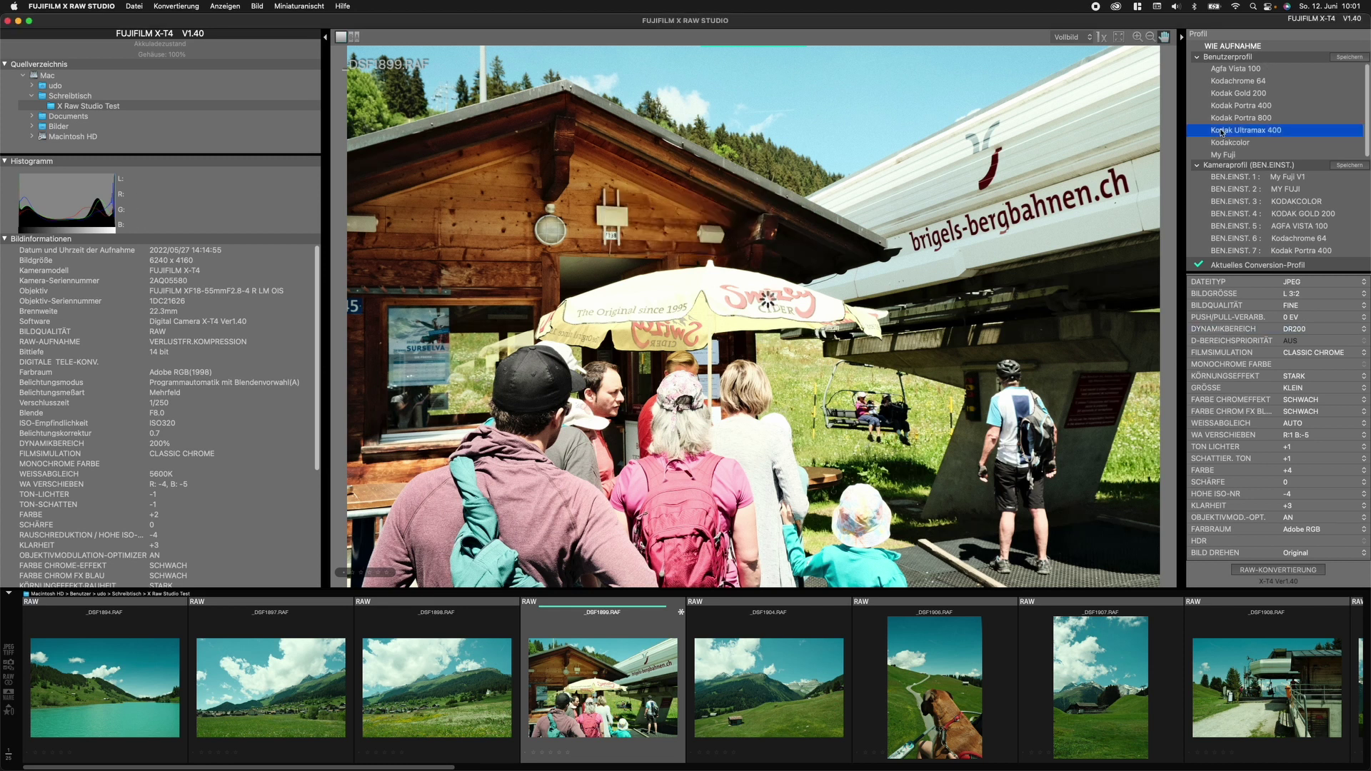
{"action": "left_click", "coordinate": [1239, 93]}
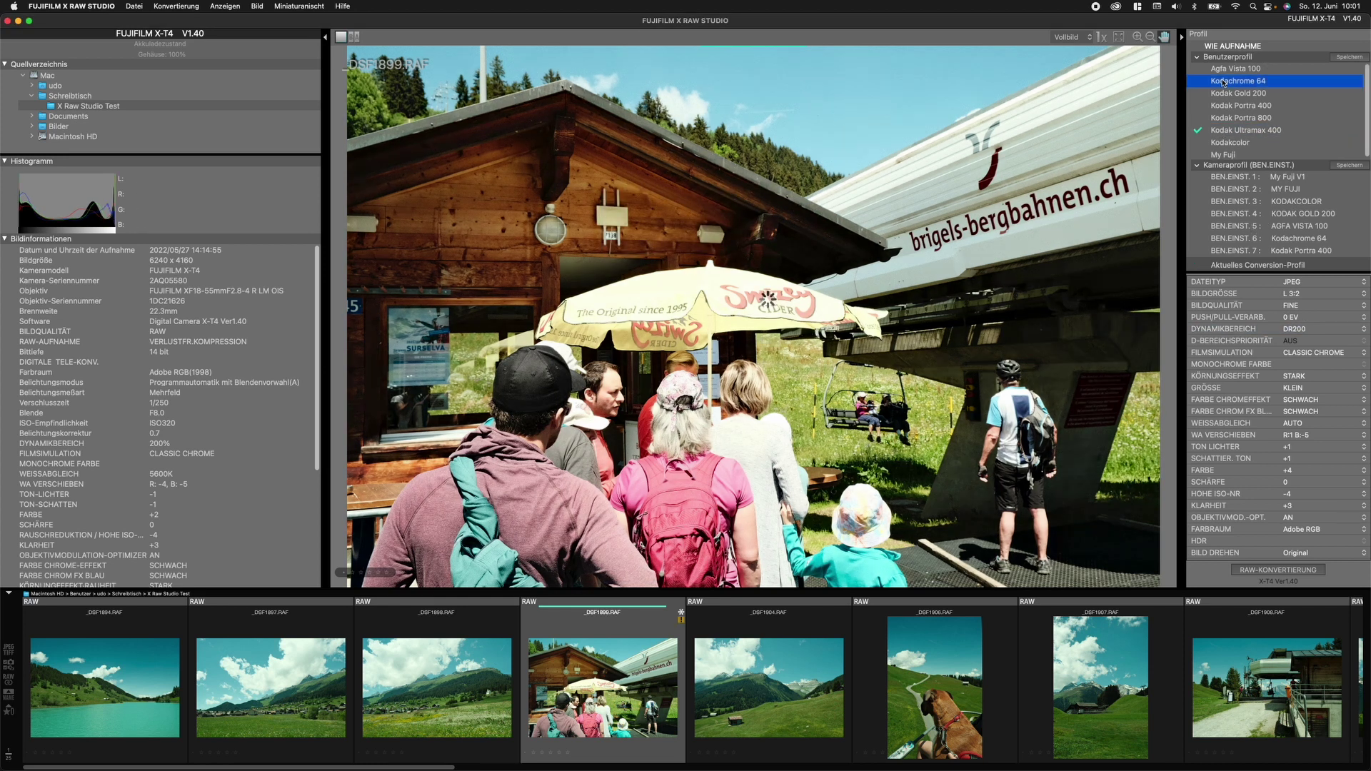
{"action": "left_click", "coordinate": [1234, 152]}
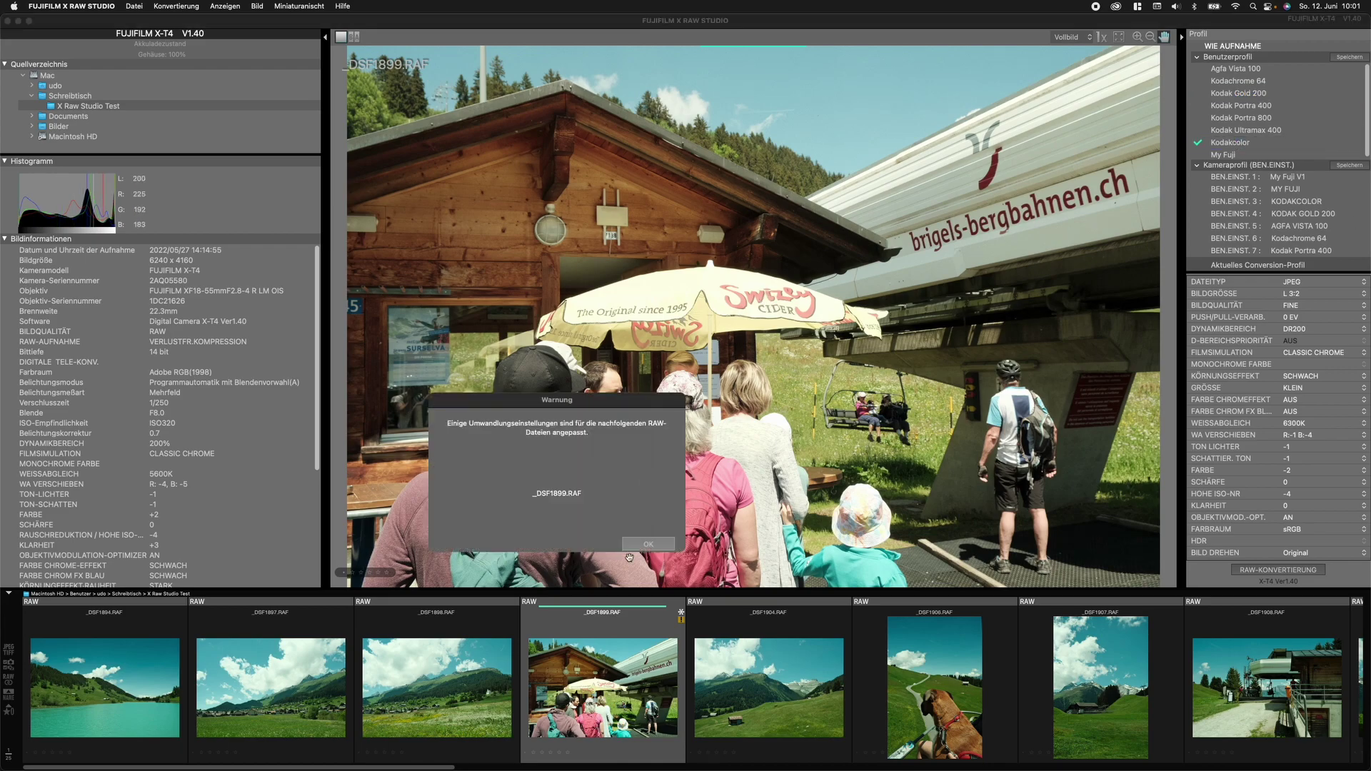
{"action": "left_click", "coordinate": [1266, 234]}
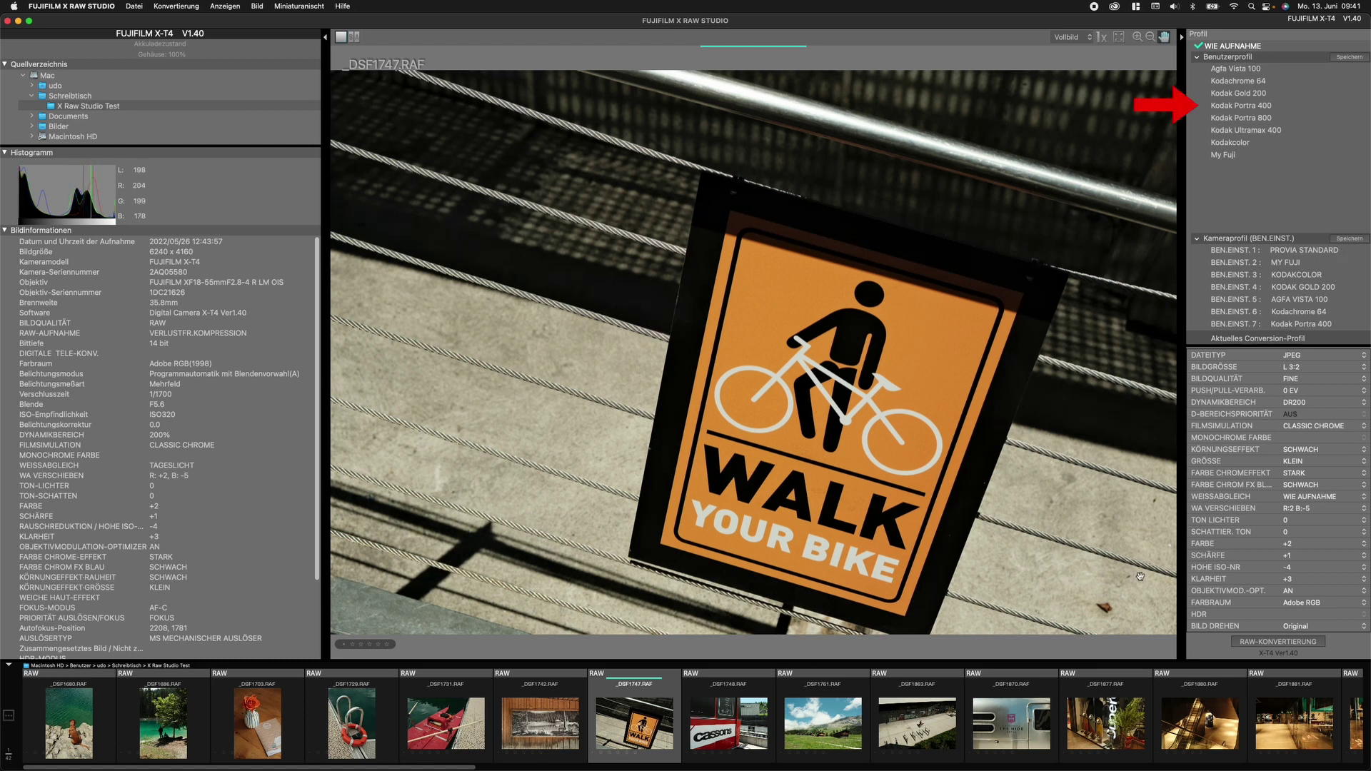
Open the Walk Your Bike sign photo and save user profile Kodachrome 64 II.
{"action": "left_click", "coordinate": [741, 721]}
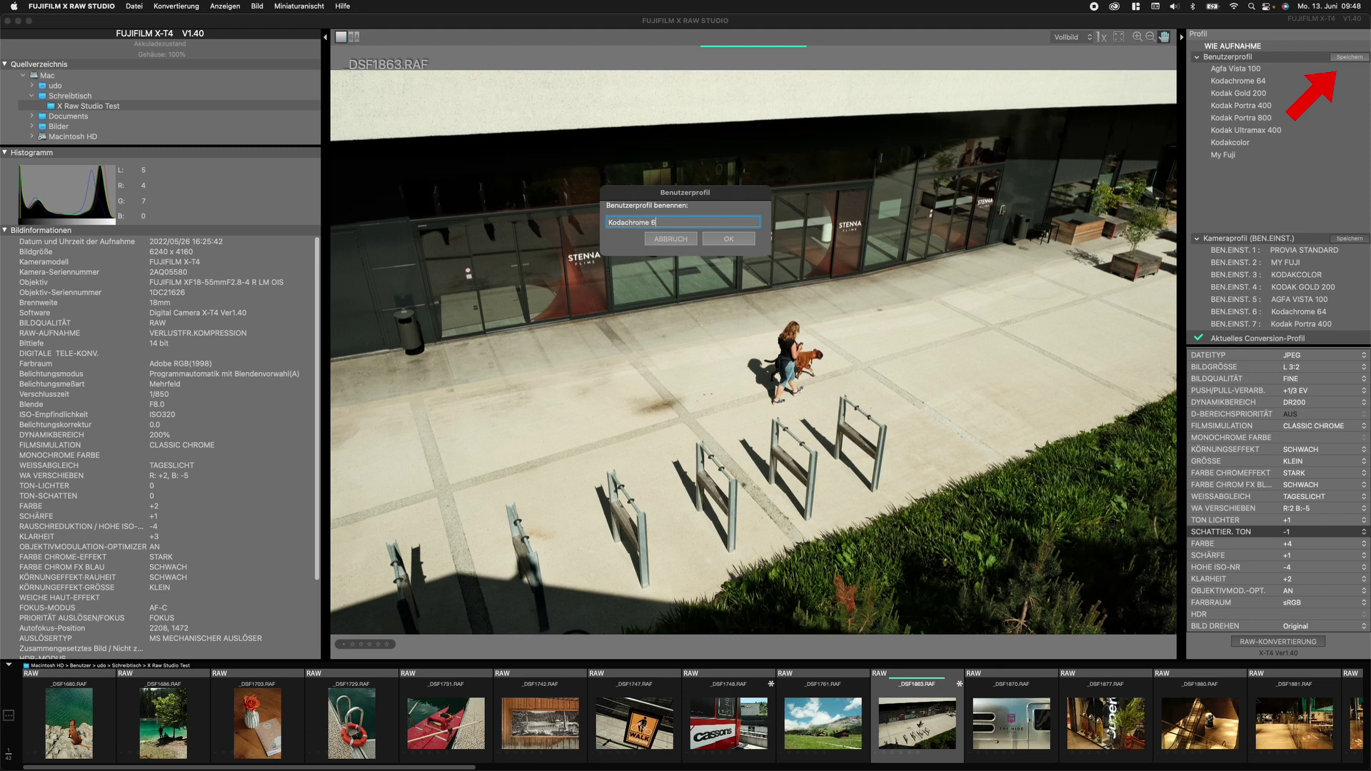
{"action": "type", "text": "II"}
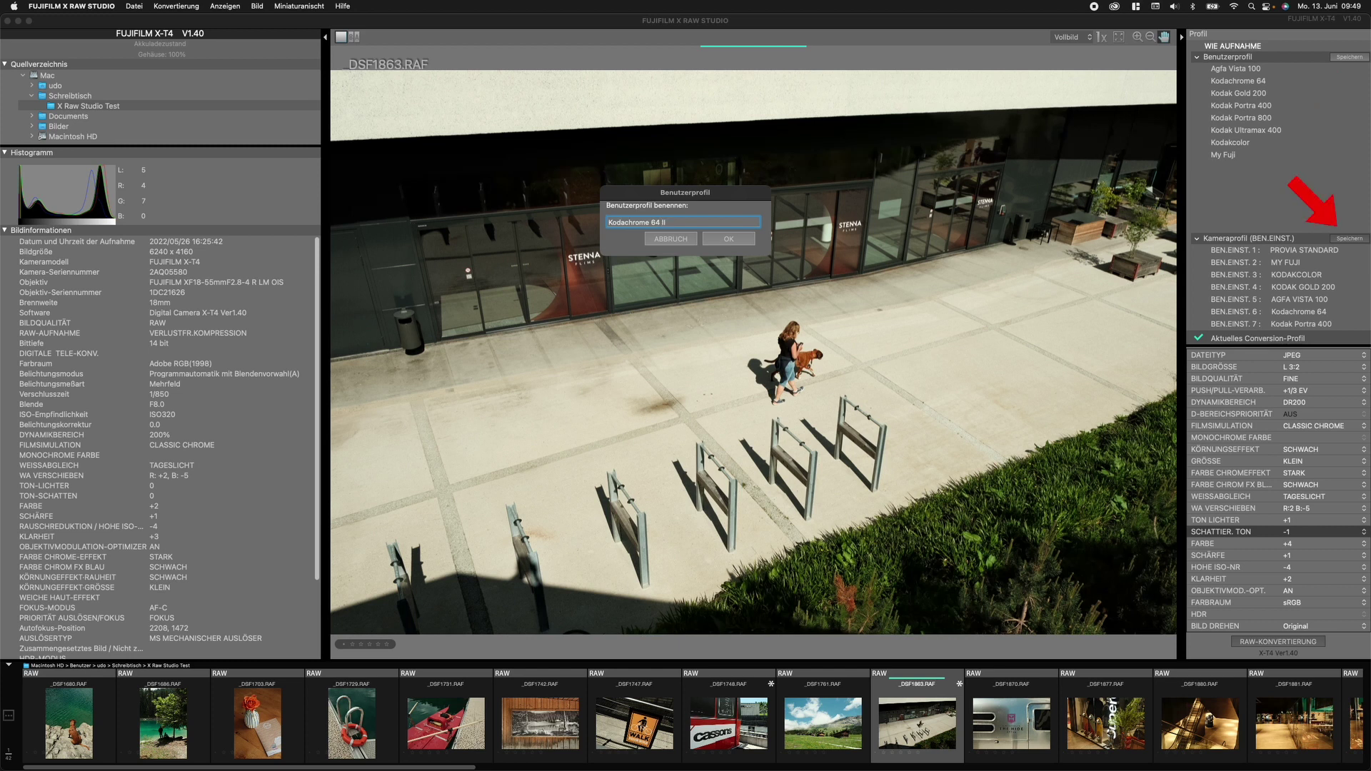
{"action": "left_click", "coordinate": [727, 240]}
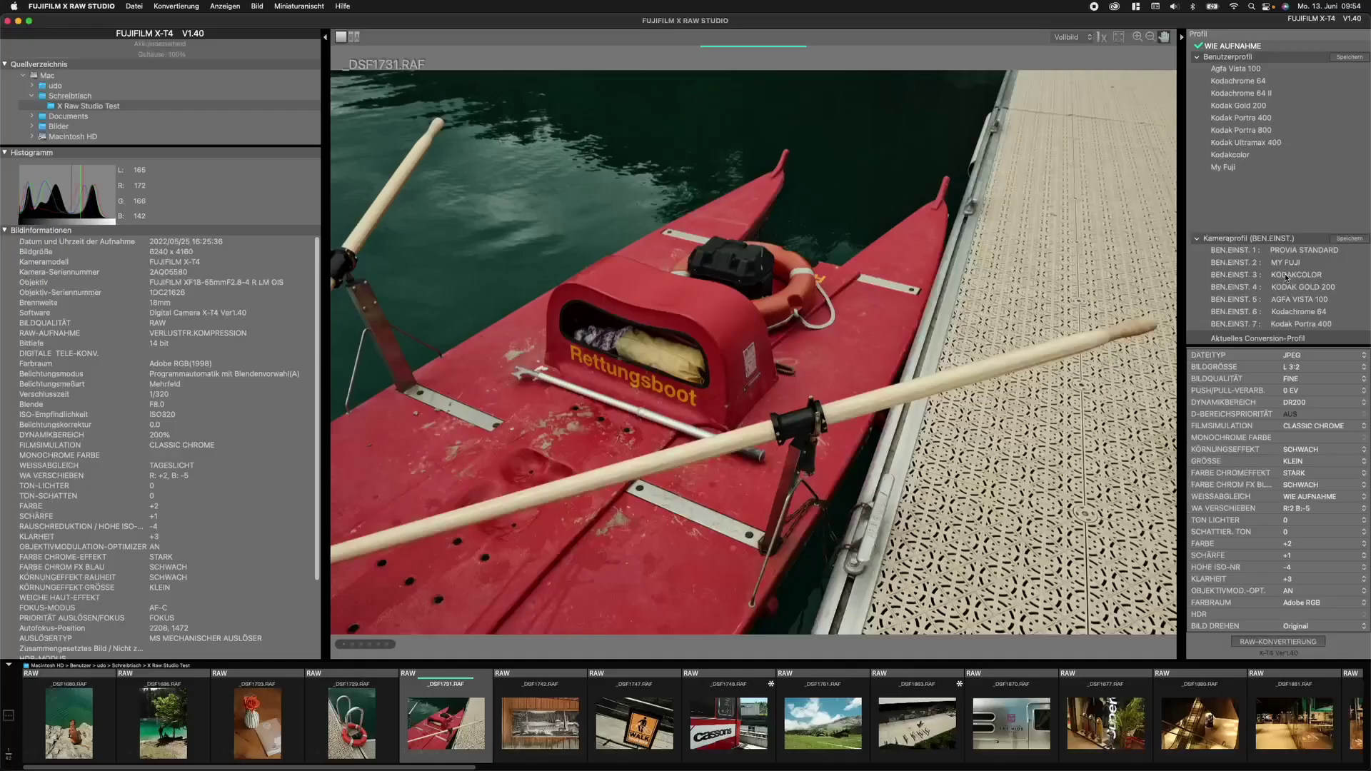
Try the KODAKCOLOR, Kodak Gold 200, Agfa Vista 100, Kodachrome 64 and Kodak Portra 400 camera profiles on the boat photo.
{"action": "left_click", "coordinate": [1289, 276]}
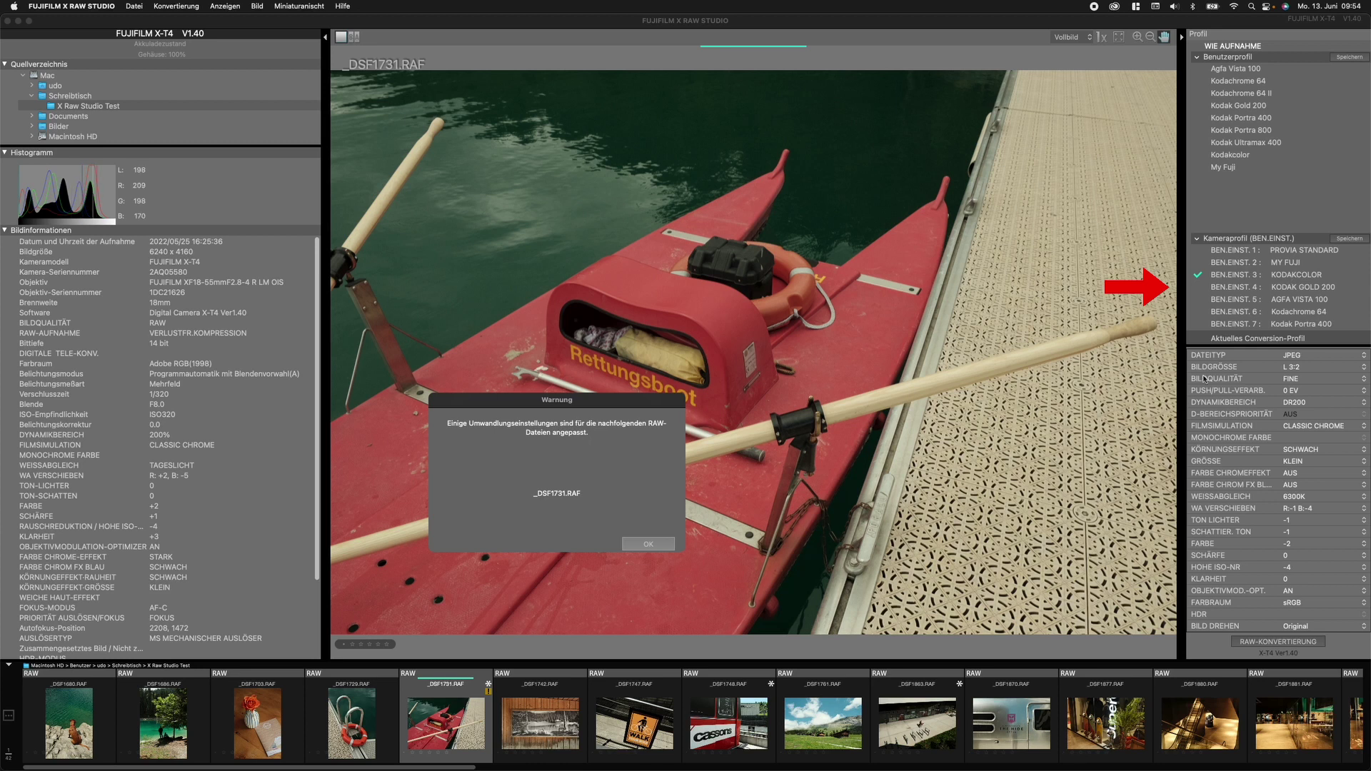
{"action": "key", "text": "Return"}
{"action": "left_click", "coordinate": [1281, 289]}
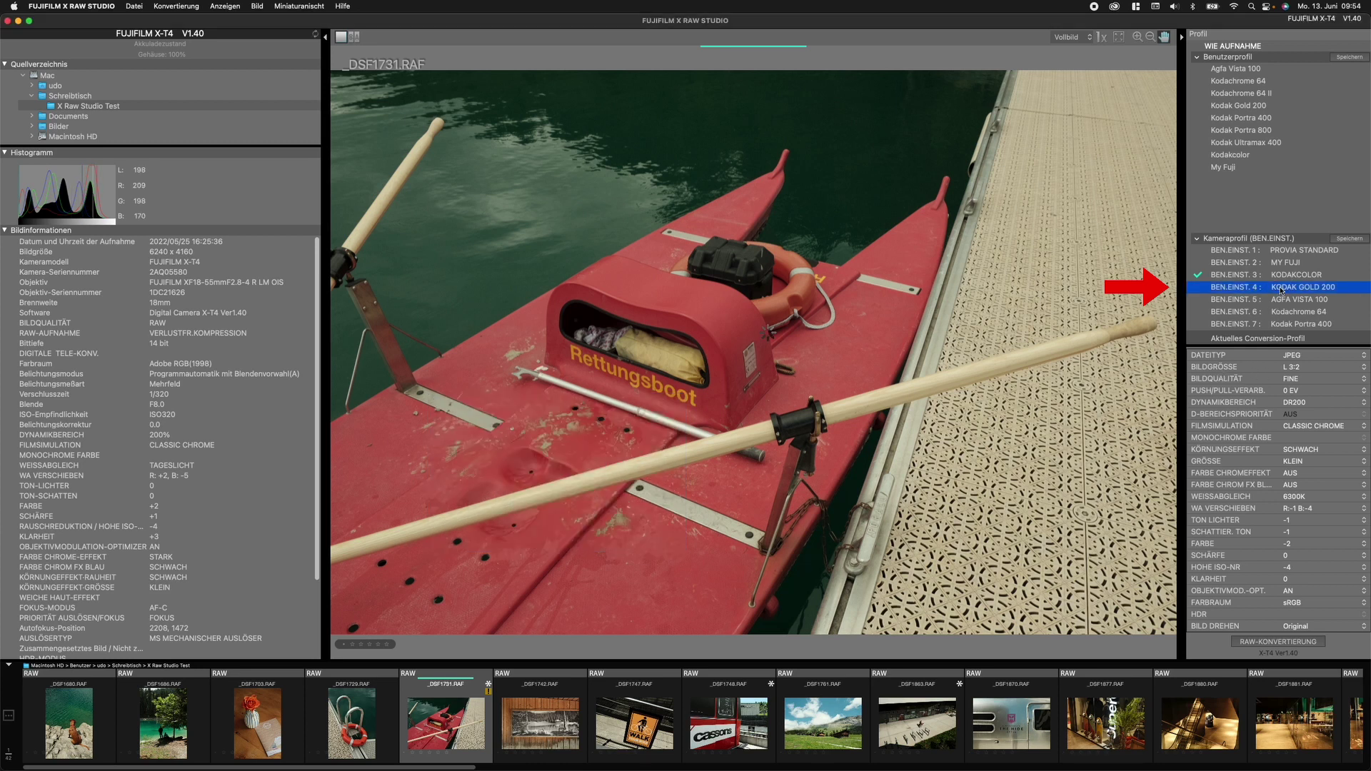
{"action": "double_click", "coordinate": [1282, 290]}
{"action": "left_click", "coordinate": [1283, 303]}
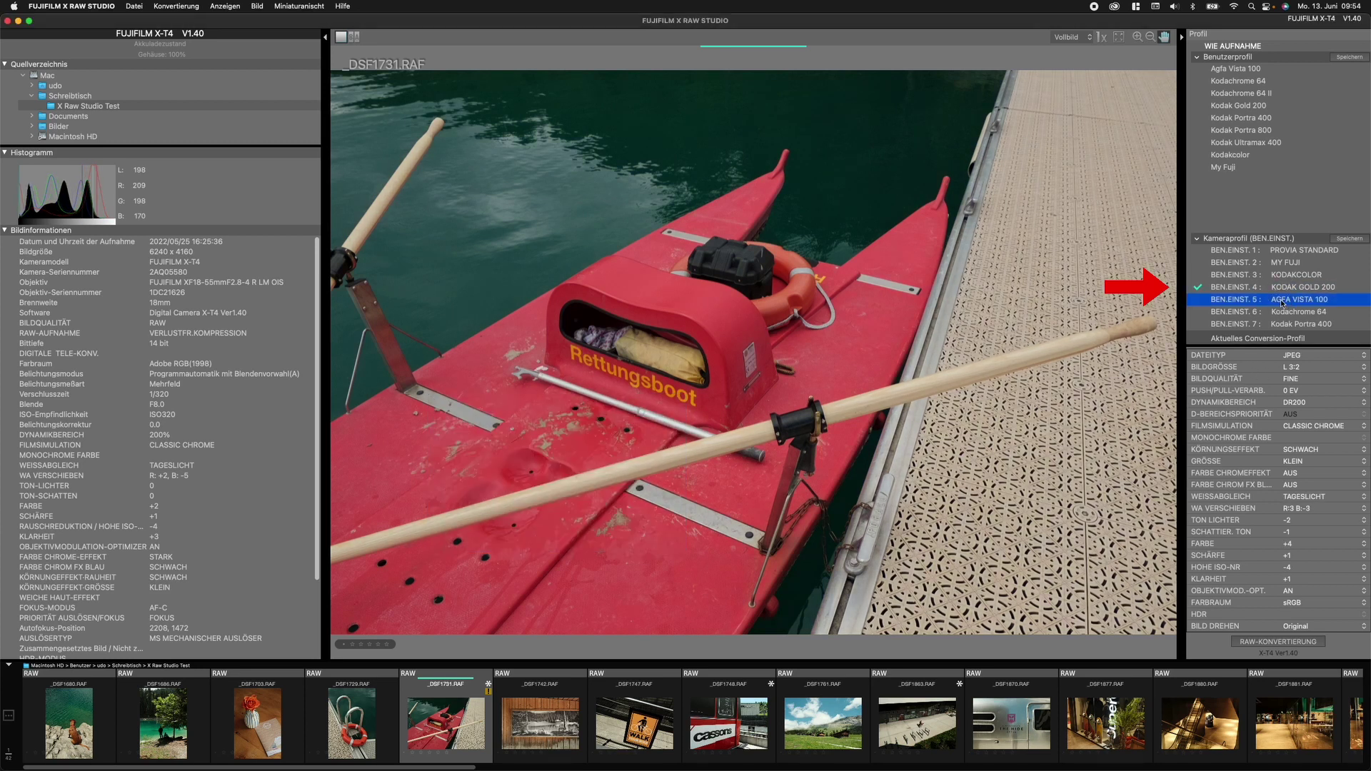
{"action": "double_click", "coordinate": [1282, 301]}
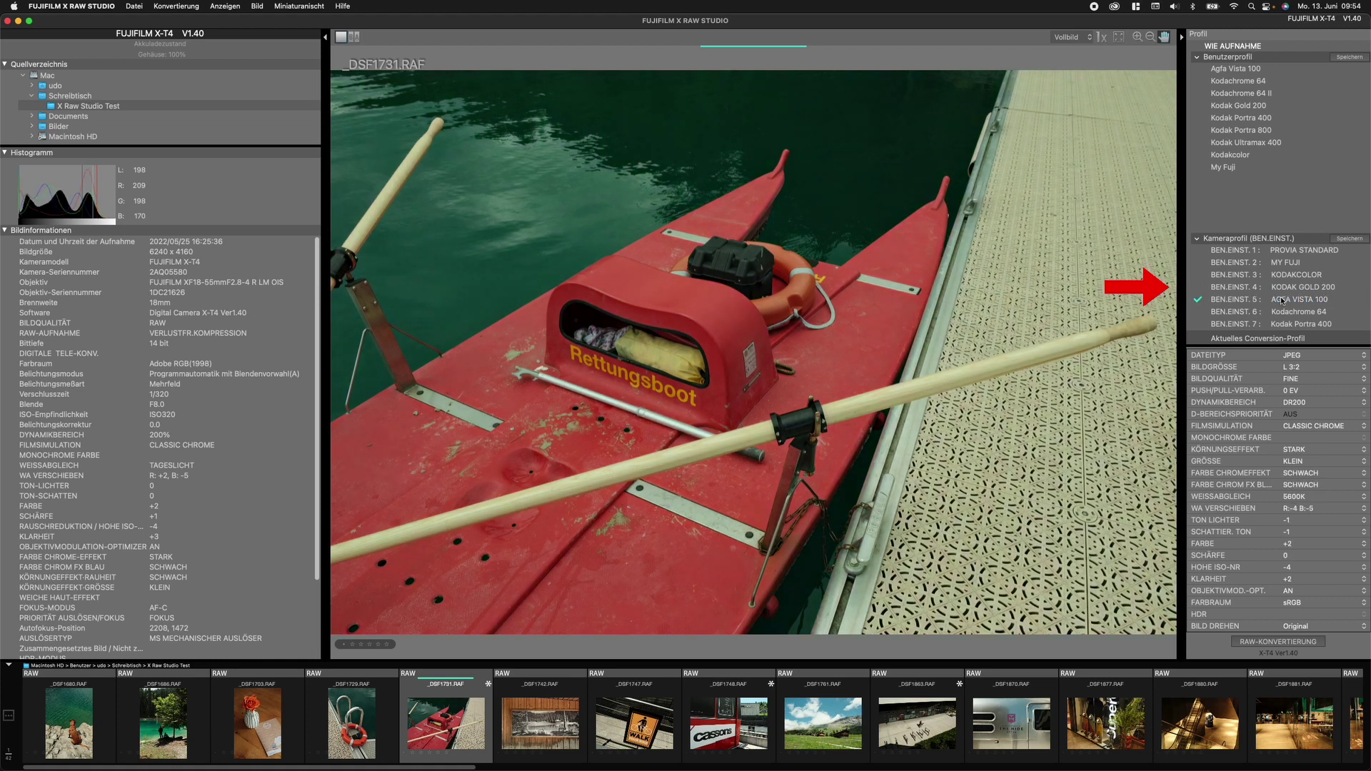
{"action": "left_click", "coordinate": [1281, 313]}
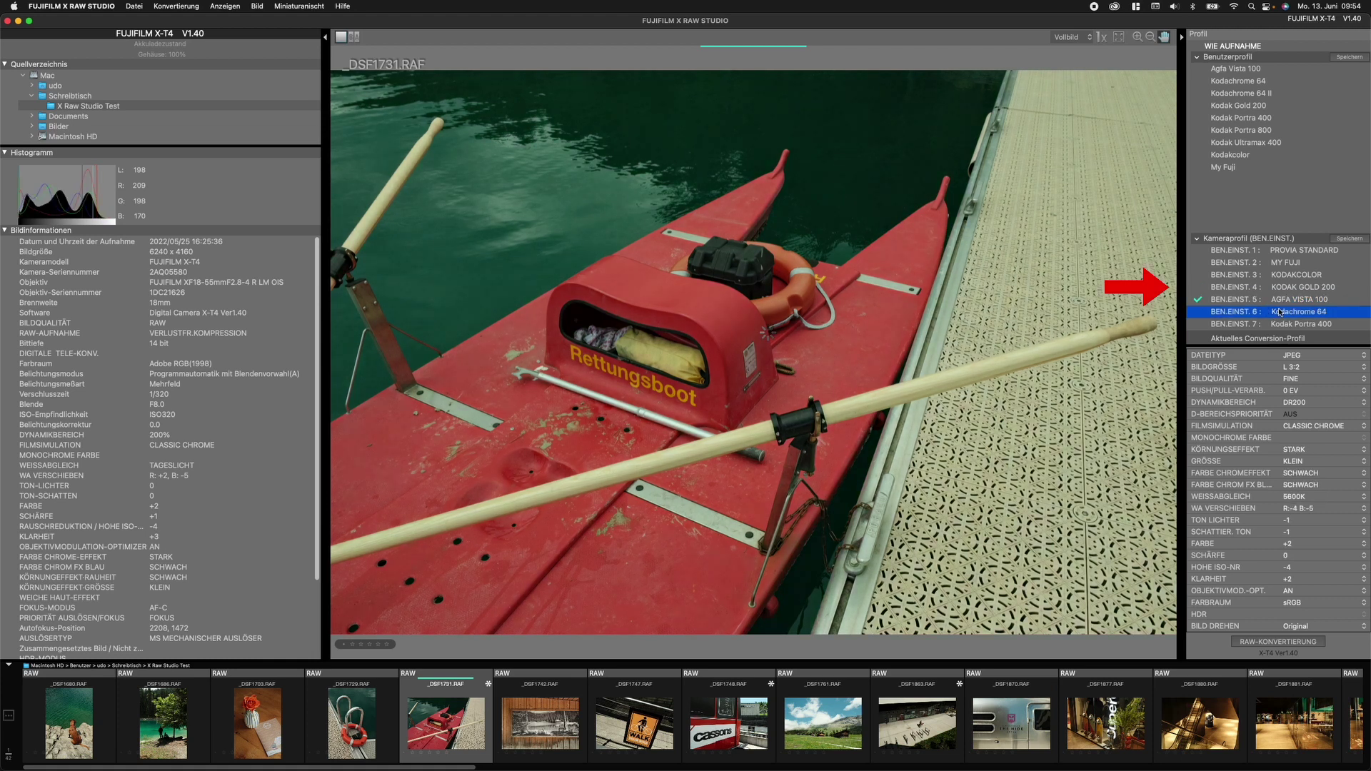
{"action": "double_click", "coordinate": [1280, 312]}
{"action": "left_click", "coordinate": [1279, 325]}
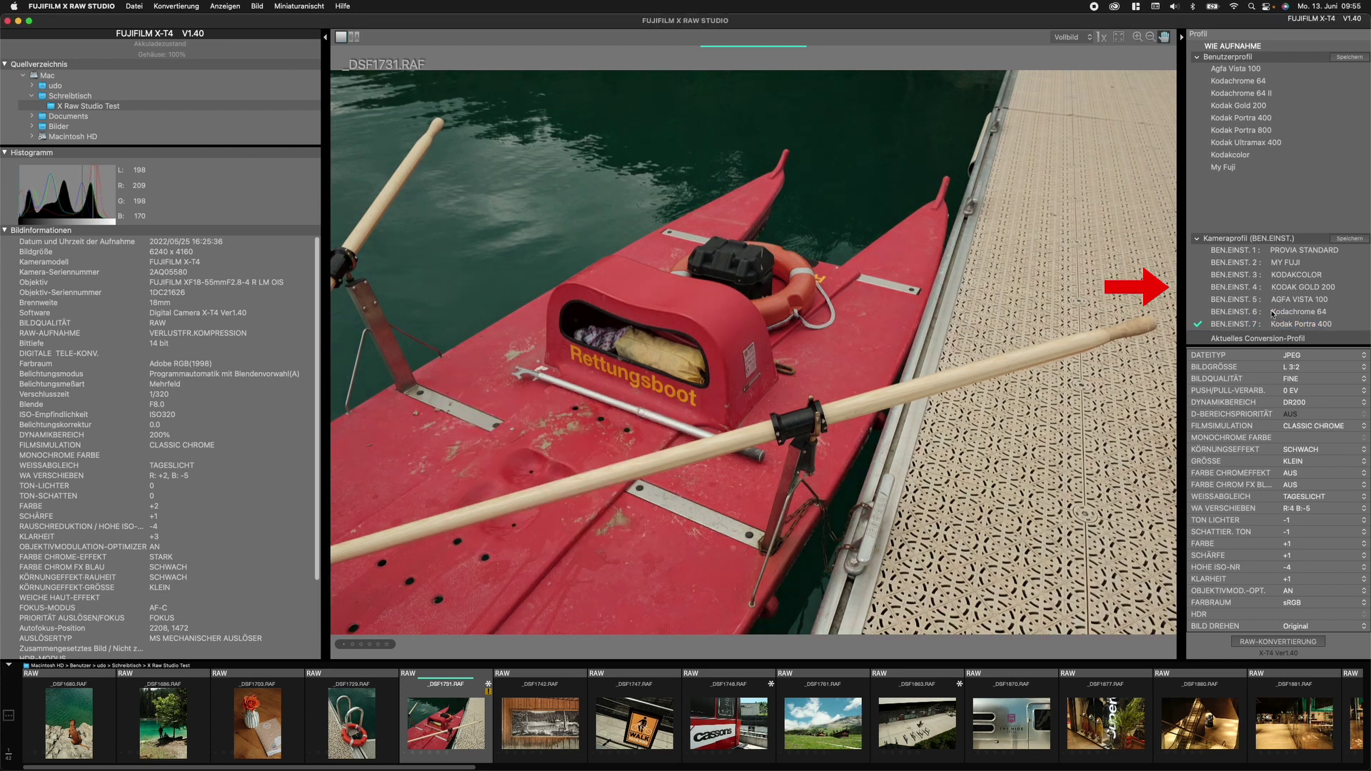
{"action": "left_click", "coordinate": [1272, 313]}
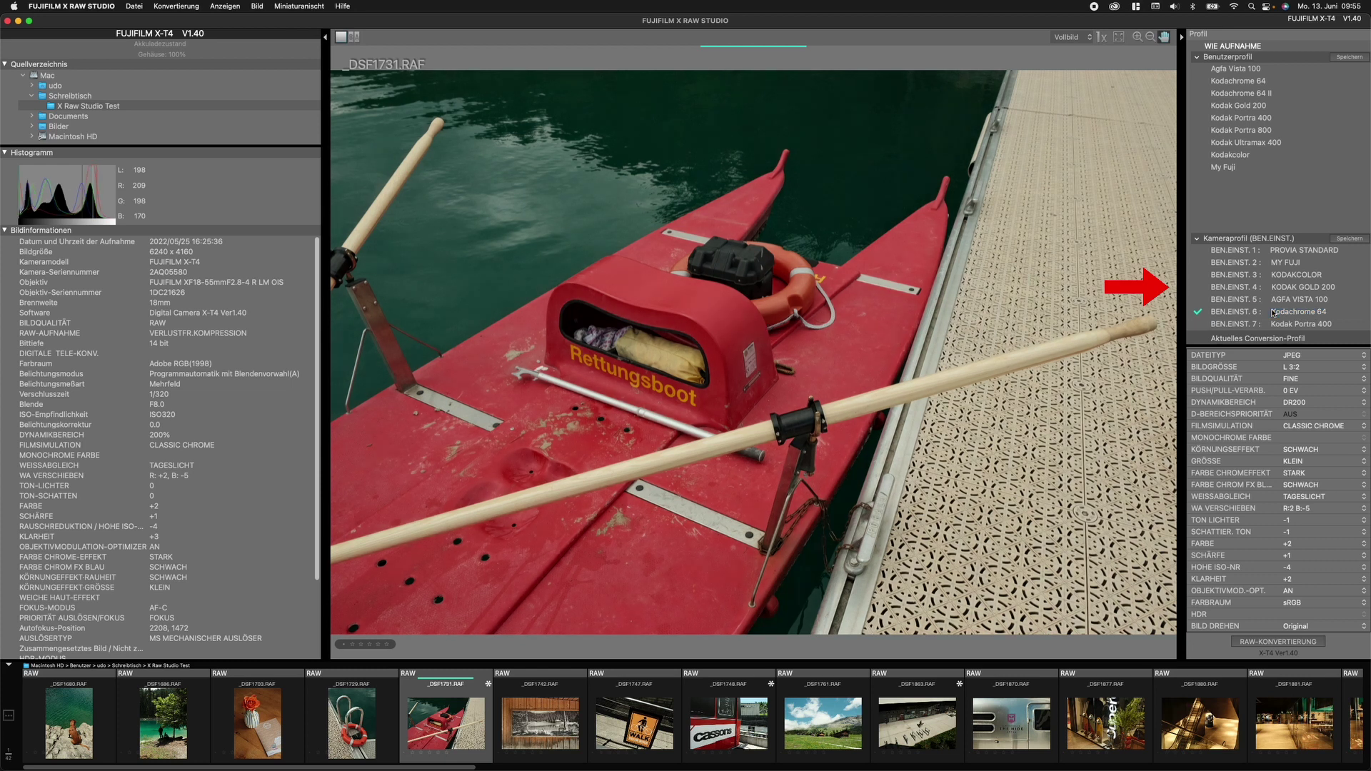
Switch from Kodak Gold 200 to the stored KODAKCOLOR recipe, dismissing the adjusted-settings warnings.
{"action": "left_click", "coordinate": [1274, 288]}
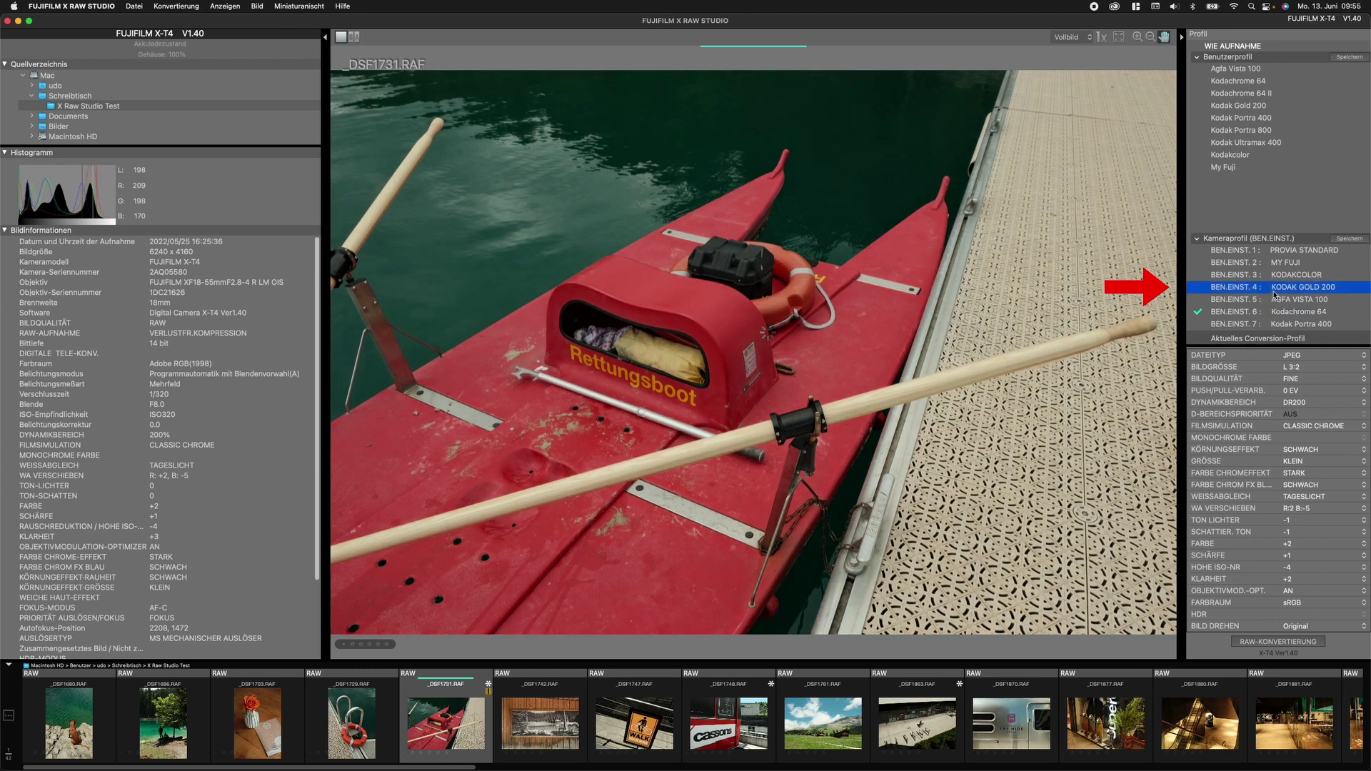
{"action": "key", "text": "Return"}
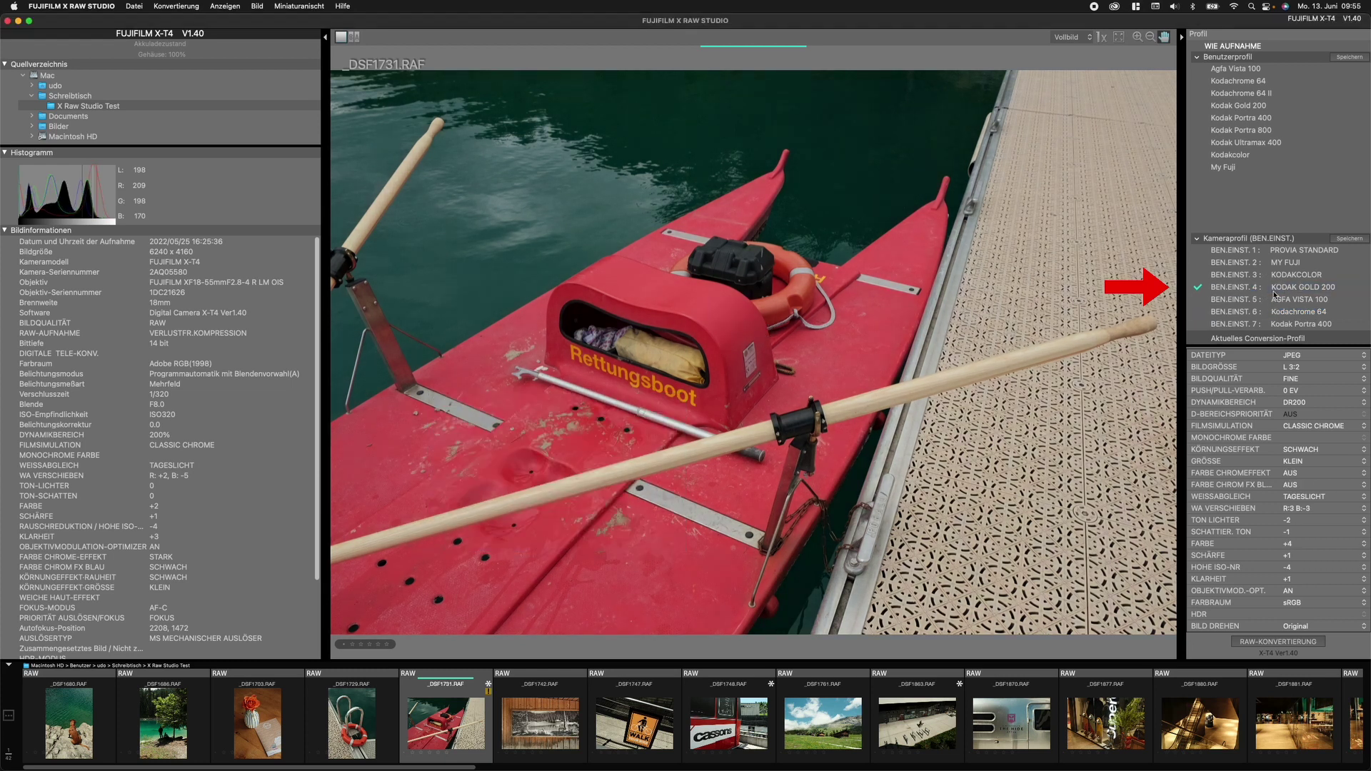
{"action": "left_click", "coordinate": [1275, 275]}
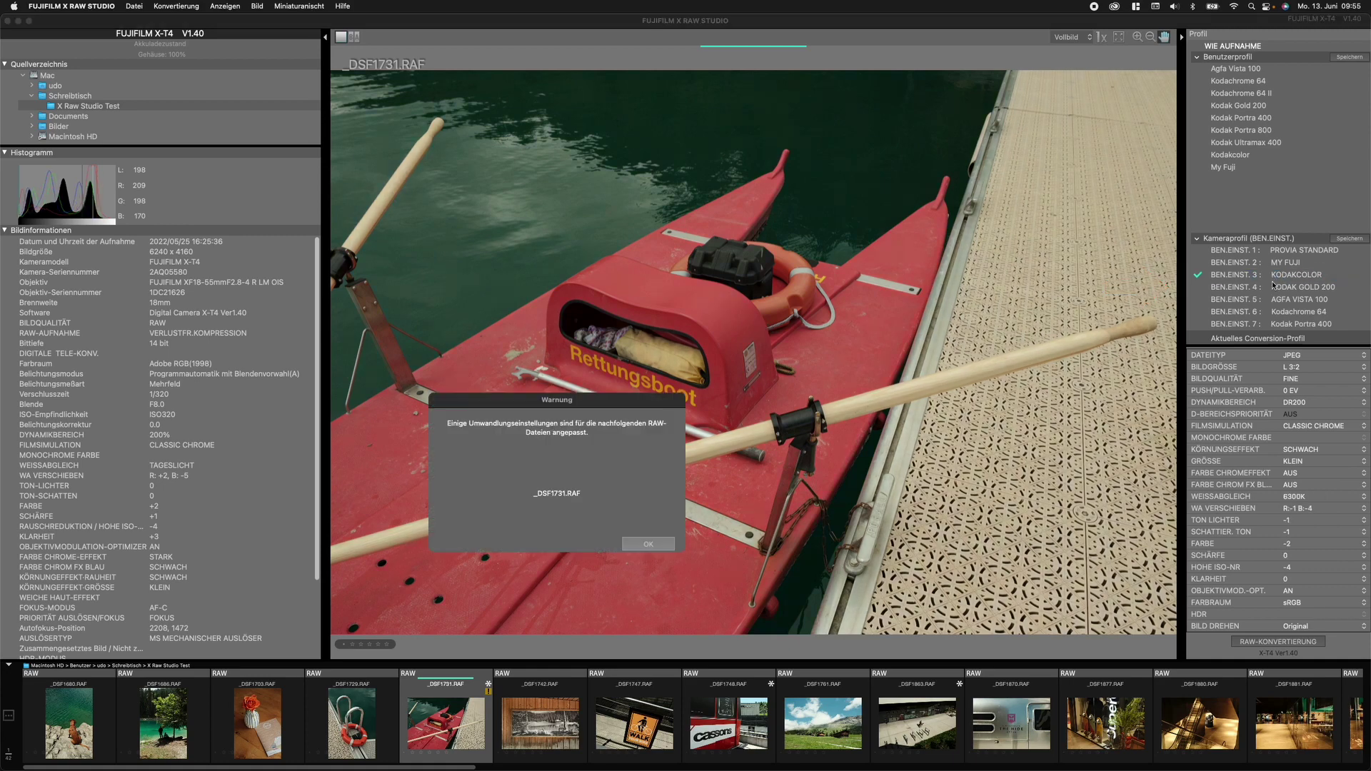
{"action": "key", "text": "Return"}
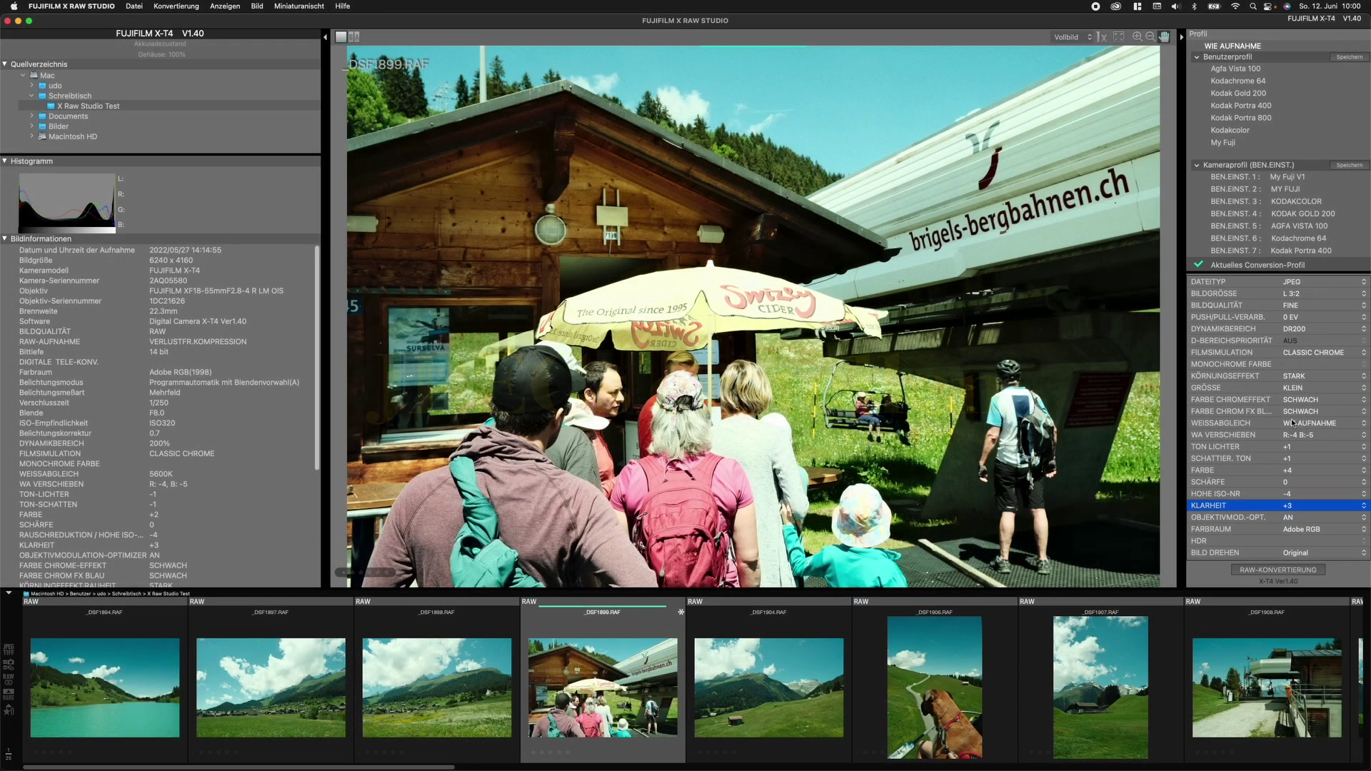
Set white balance to AUTO with a shift of R:1 B:-5.
{"action": "left_click", "coordinate": [1307, 422]}
{"action": "left_click", "coordinate": [1307, 305]}
{"action": "left_click", "coordinate": [1294, 438]}
{"action": "left_click", "coordinate": [1271, 585]}
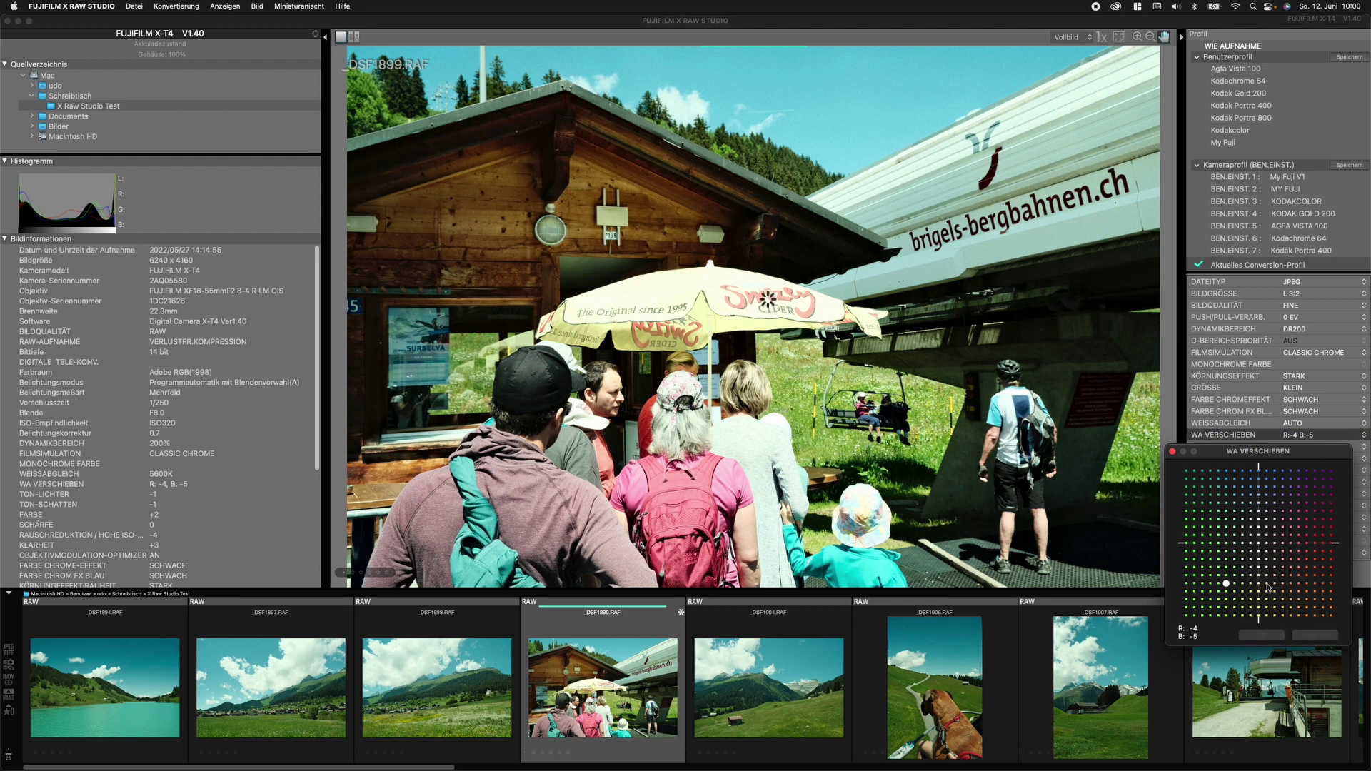
{"action": "left_click", "coordinate": [1262, 635]}
{"action": "left_click", "coordinate": [1291, 317]}
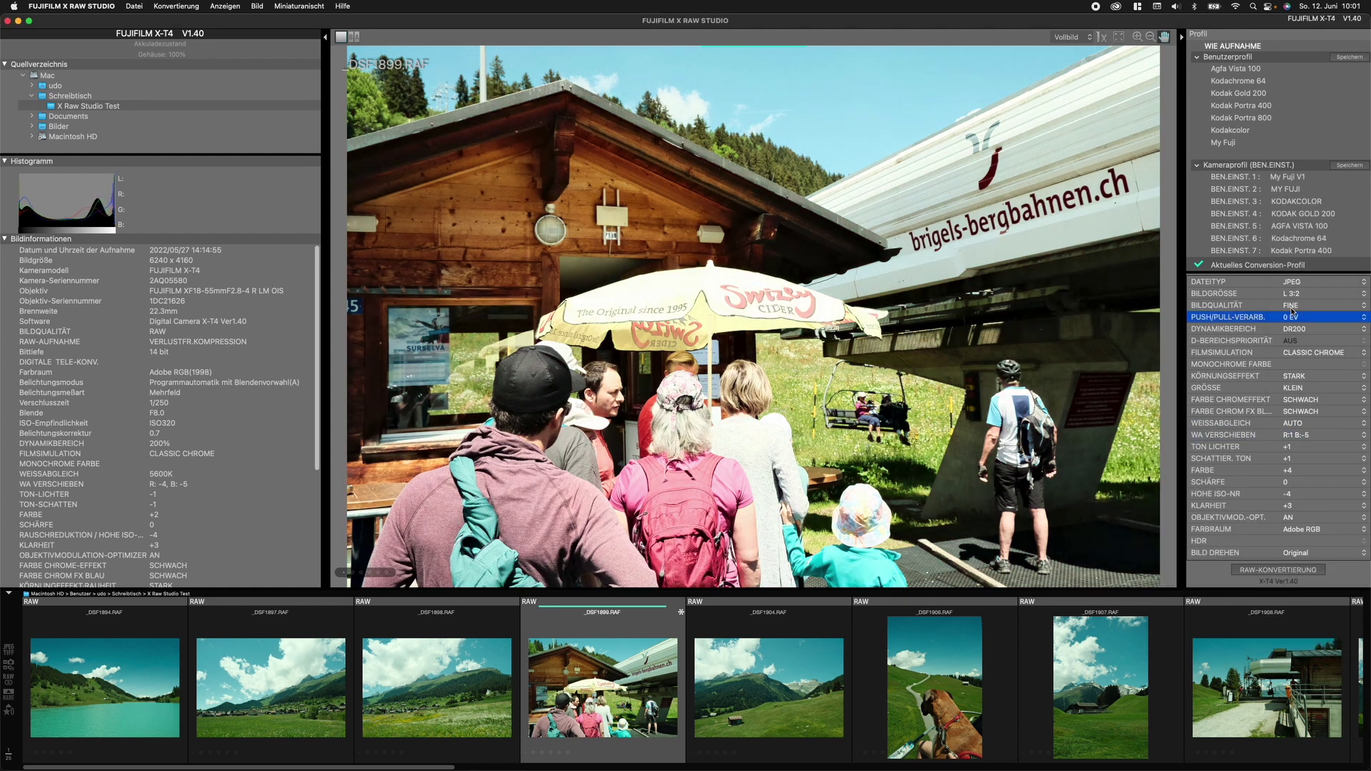
{"action": "key", "text": "Down"}
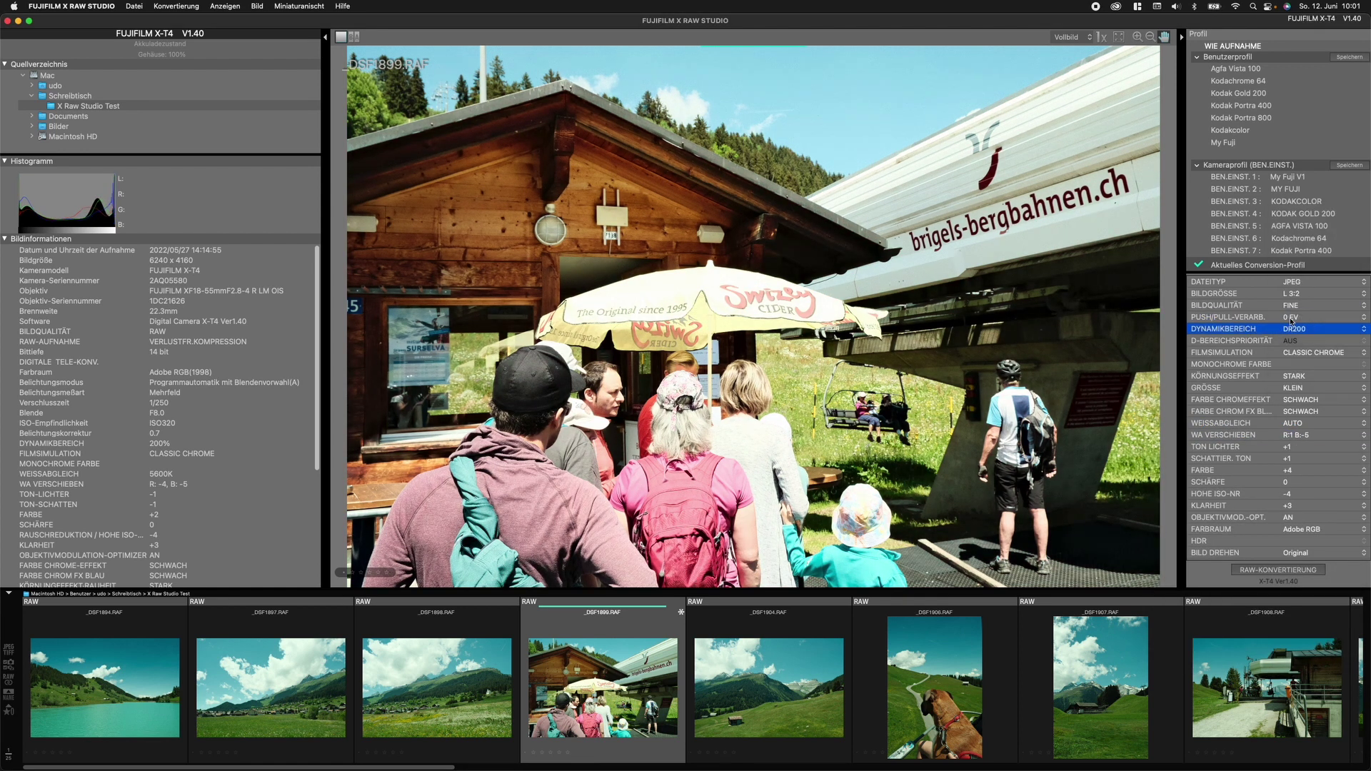
Save the current settings as the user profile 'Kodak Ultramax 400'.
{"action": "left_click", "coordinate": [1350, 57]}
{"action": "type", "text": "Kodak Ultramax 400"}
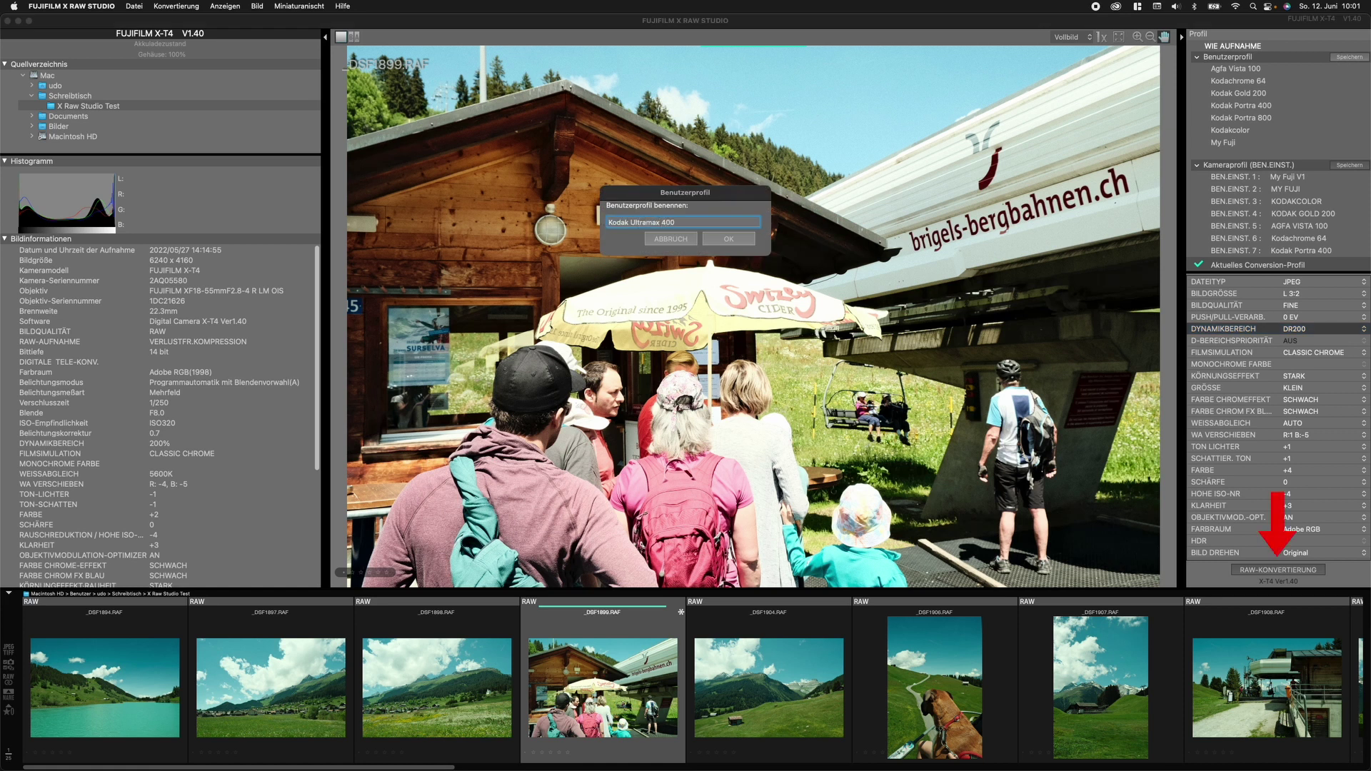
{"action": "left_click", "coordinate": [729, 238]}
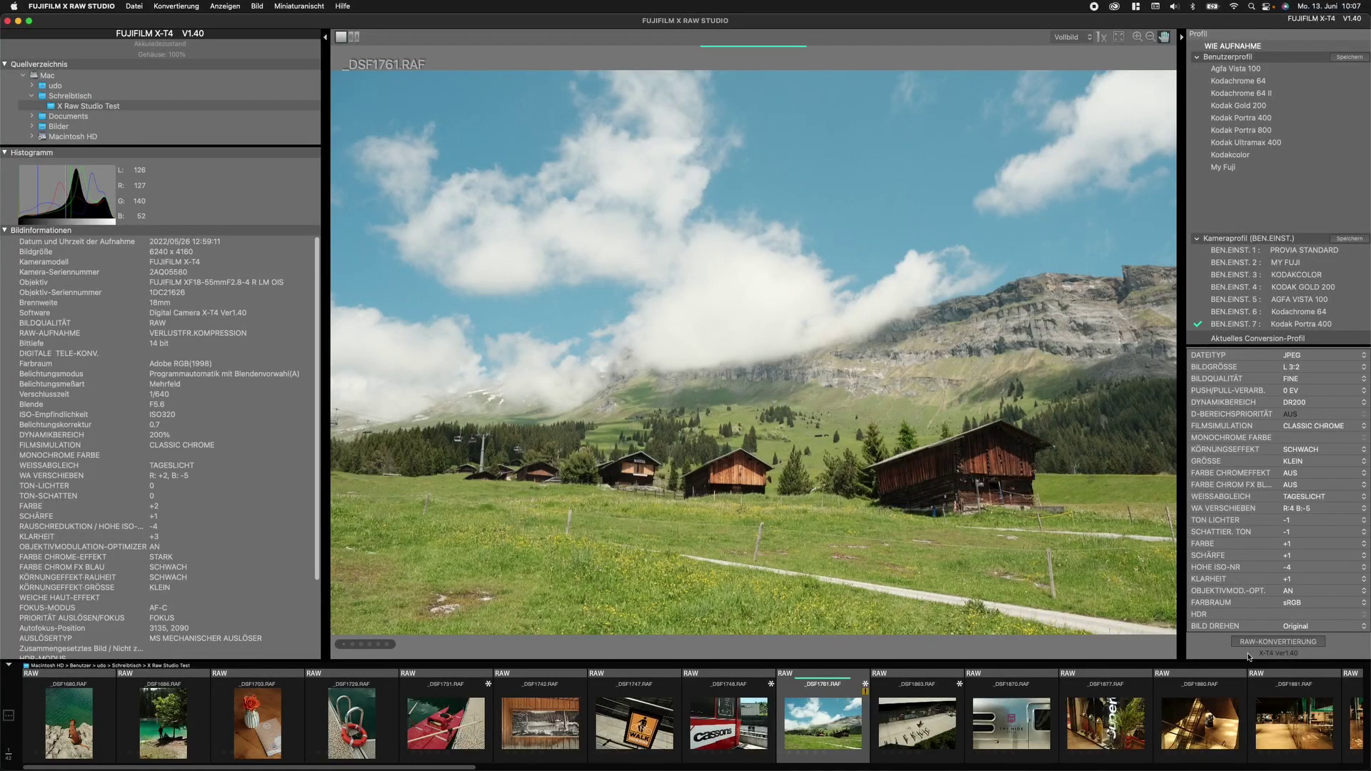
Convert _DSF1761.RAF to _DSF1761.jpg, check the result, then return to the RAF.
{"action": "left_click", "coordinate": [1262, 642]}
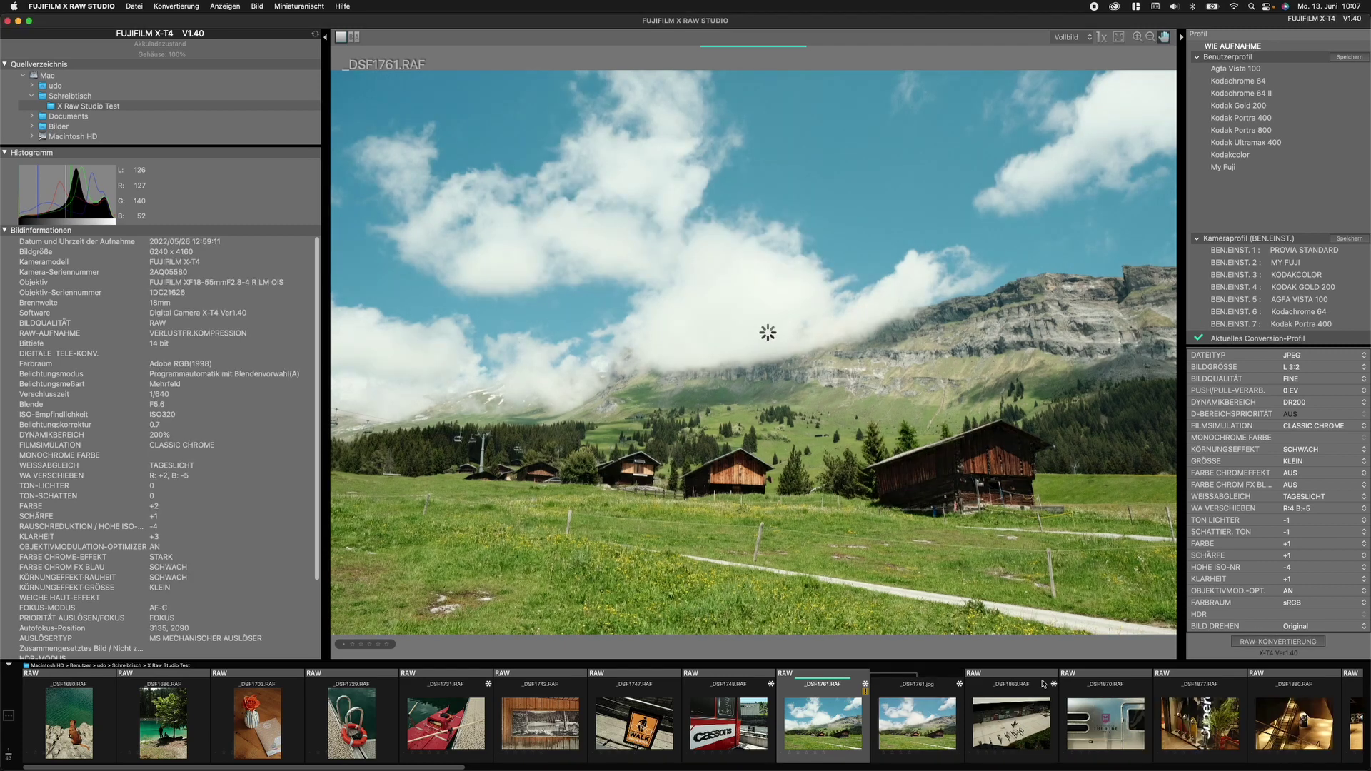
{"action": "left_click", "coordinate": [914, 717]}
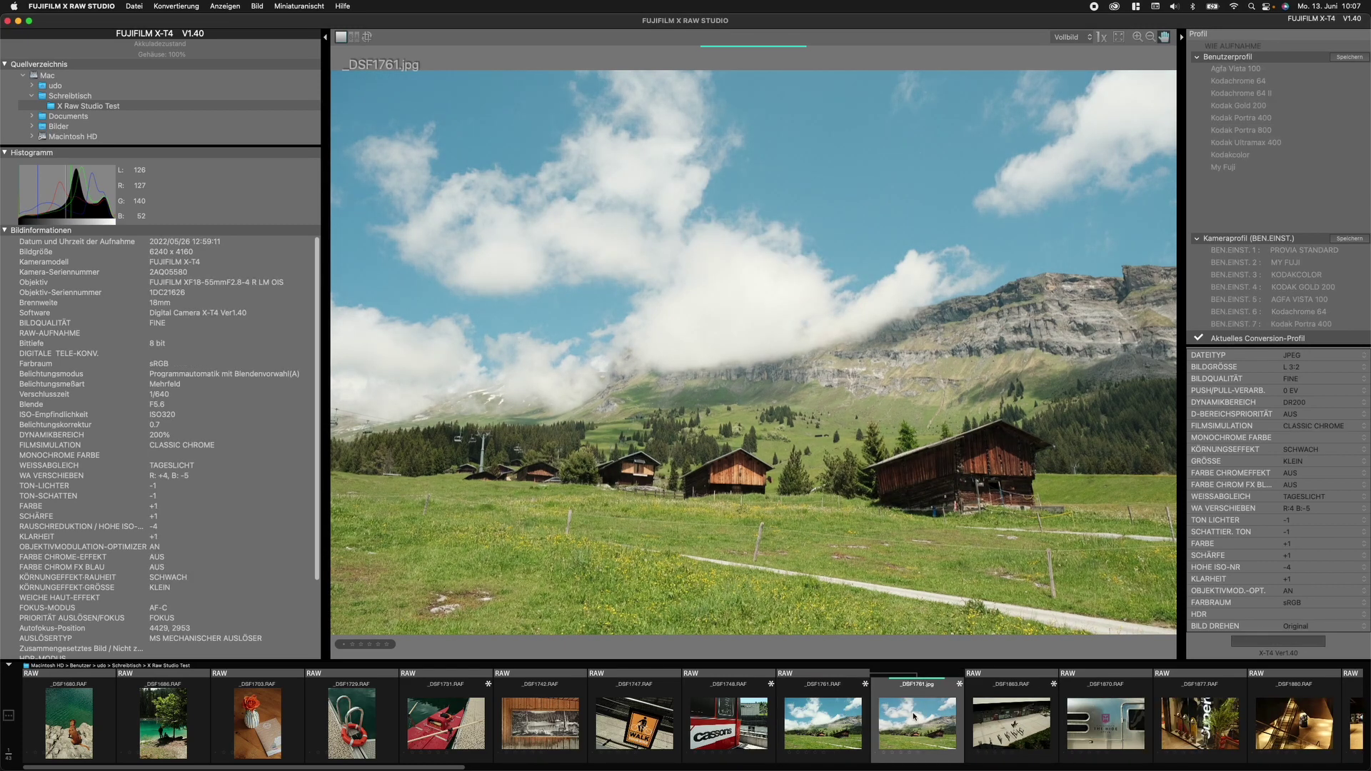
{"action": "left_click", "coordinate": [832, 713]}
Convert the meadow photo again with the Agfa Vista 100 user profile and view _DSF1761(1).jpg.
{"action": "left_click", "coordinate": [1239, 72]}
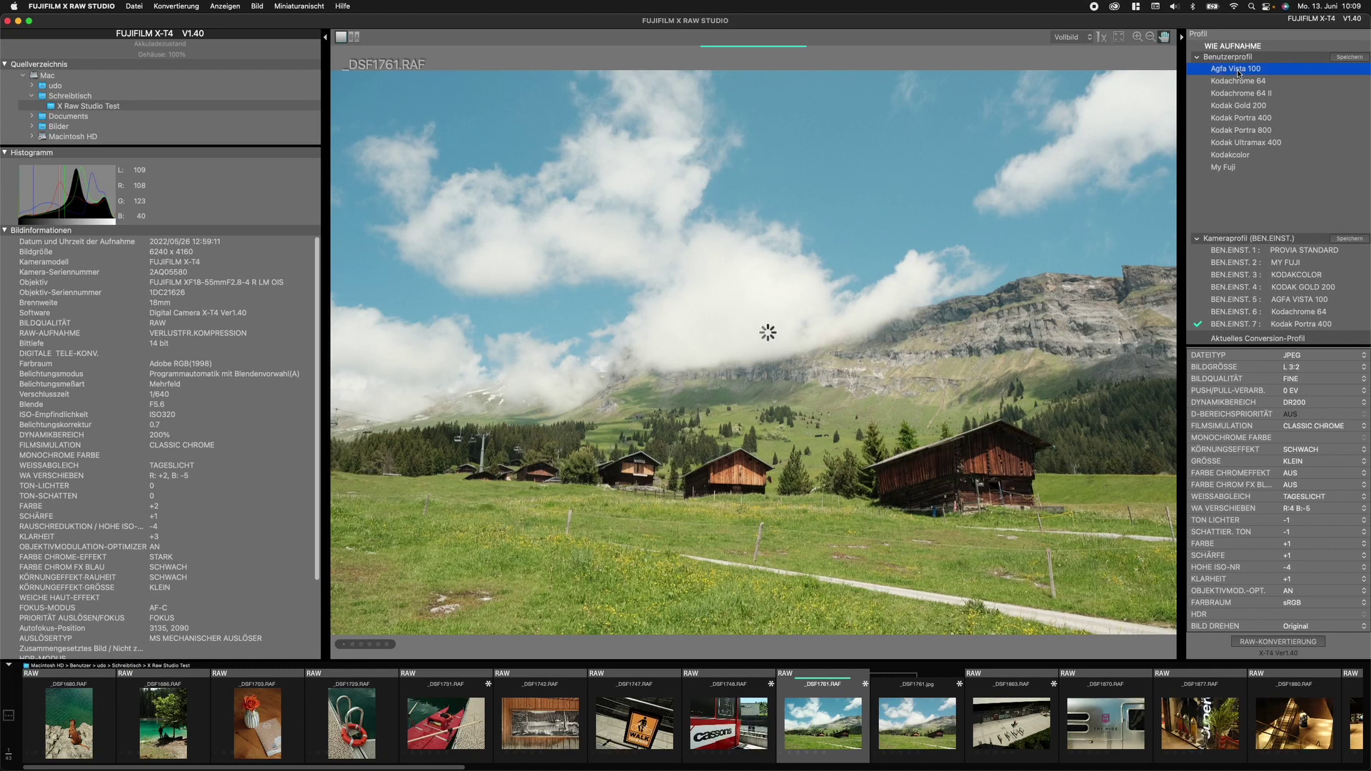
{"action": "left_click", "coordinate": [1275, 642]}
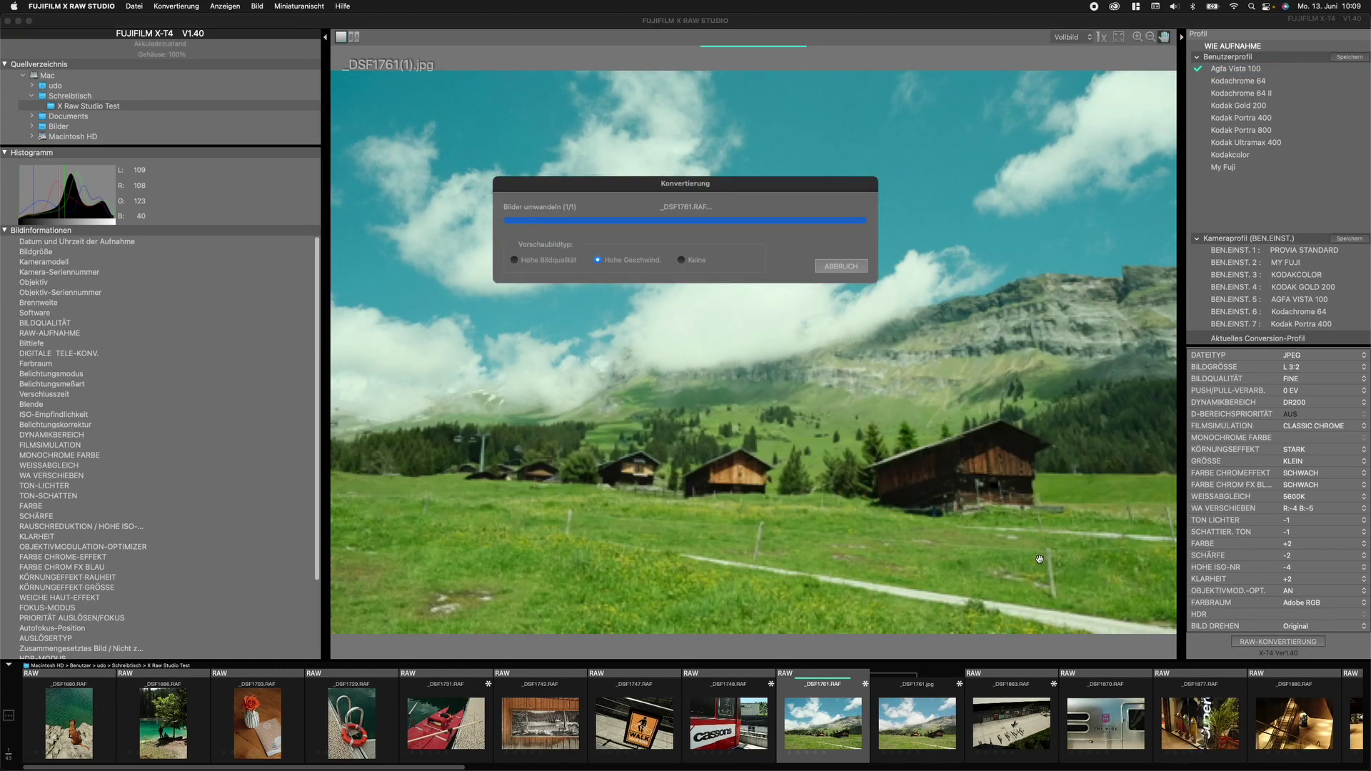
{"action": "left_click", "coordinate": [1010, 723]}
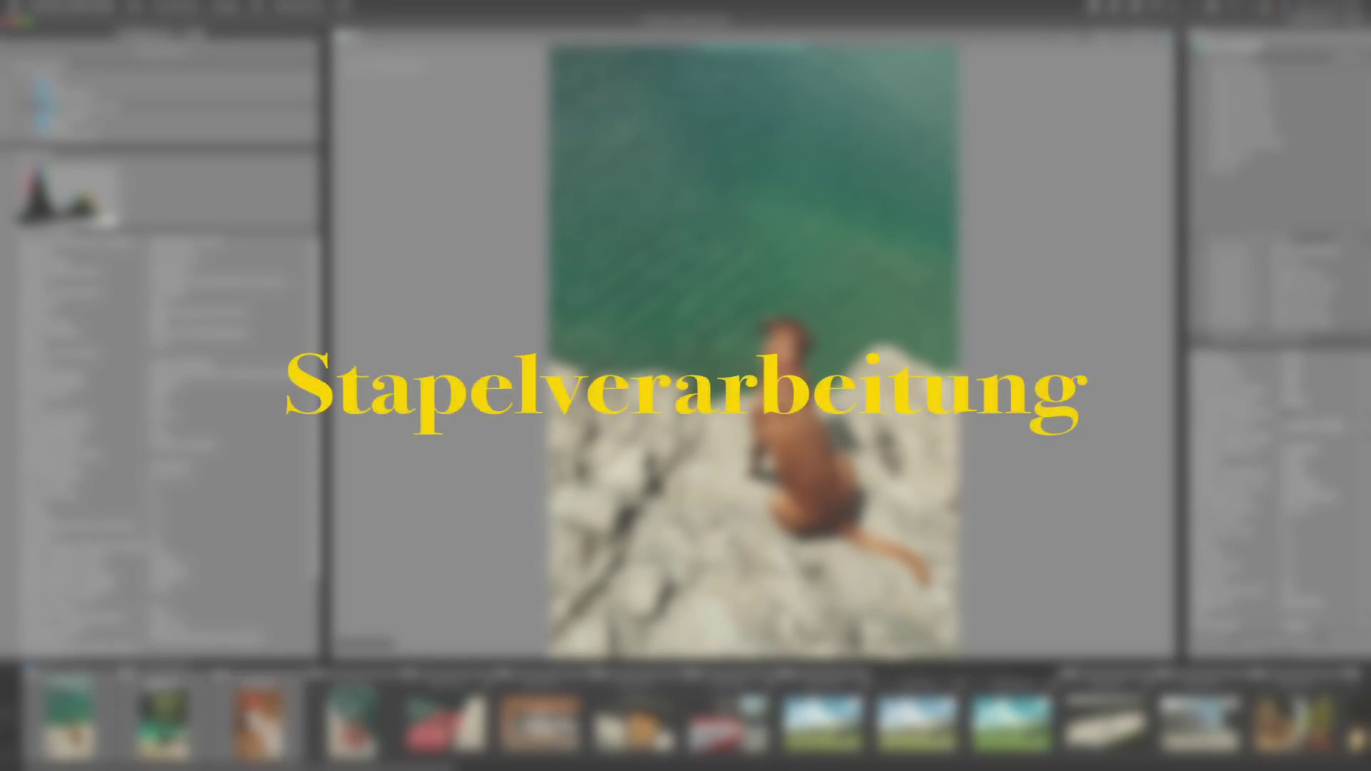
Apply camera recipe BEN.EINST. 7 Kodak Portra 400 to _DSF1680, _DSF1686 and _DSF1703 and convert them to JPEG.
{"action": "left_click", "coordinate": [1271, 325]}
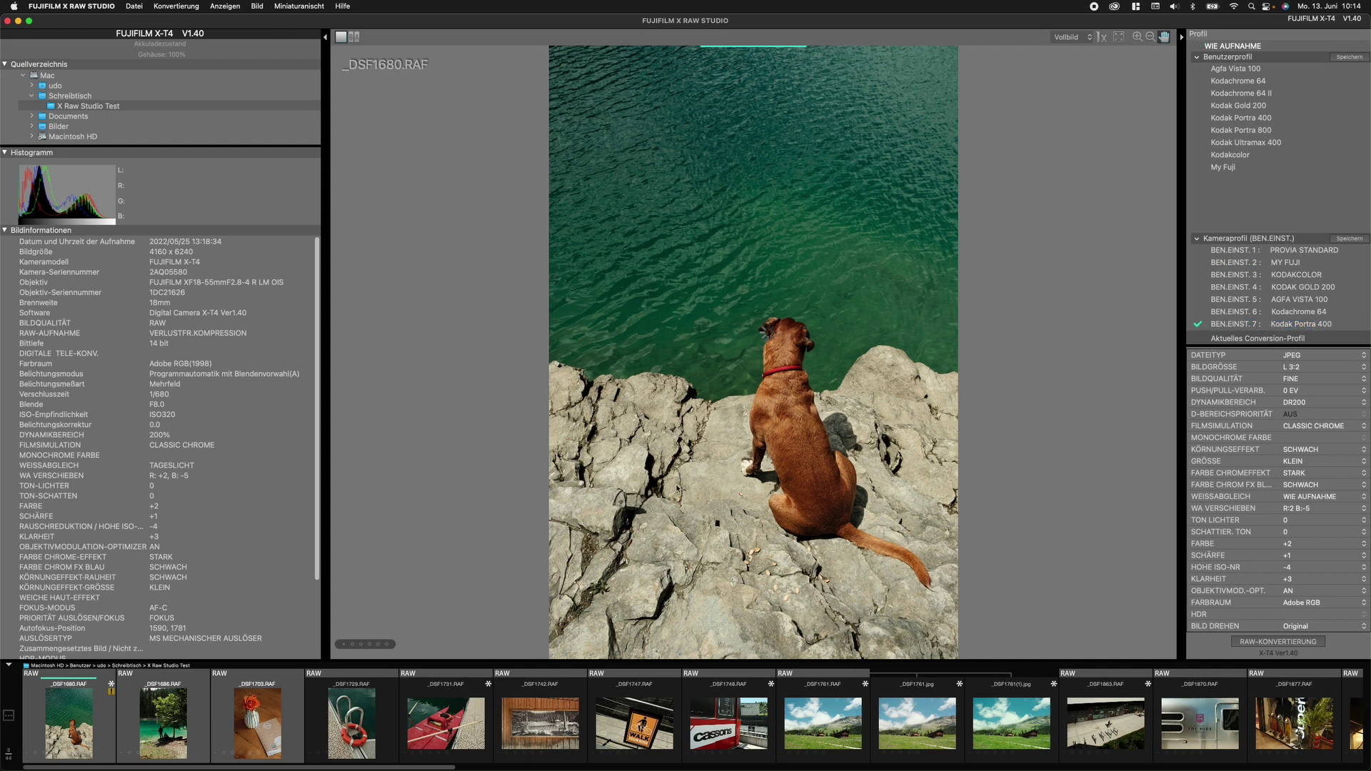
{"action": "left_click", "coordinate": [647, 545]}
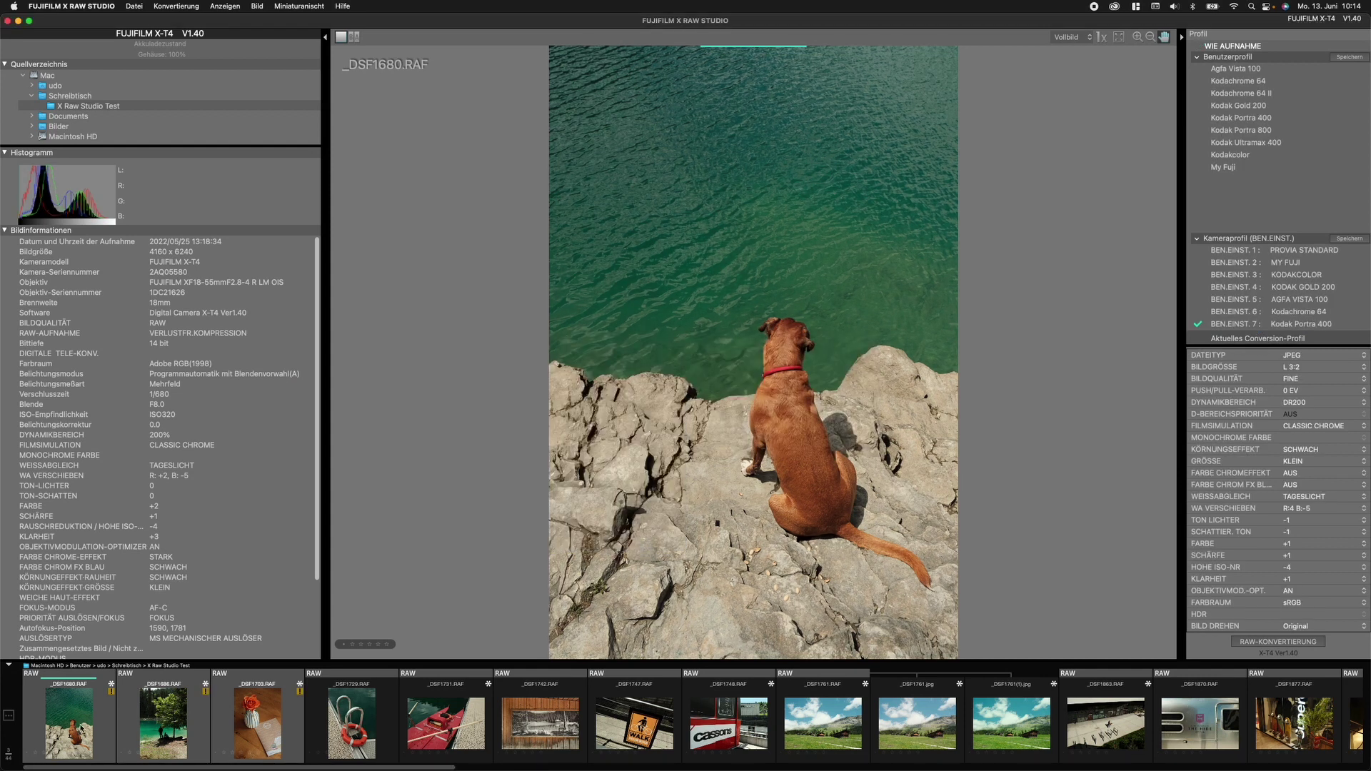
{"action": "left_click", "coordinate": [1242, 642]}
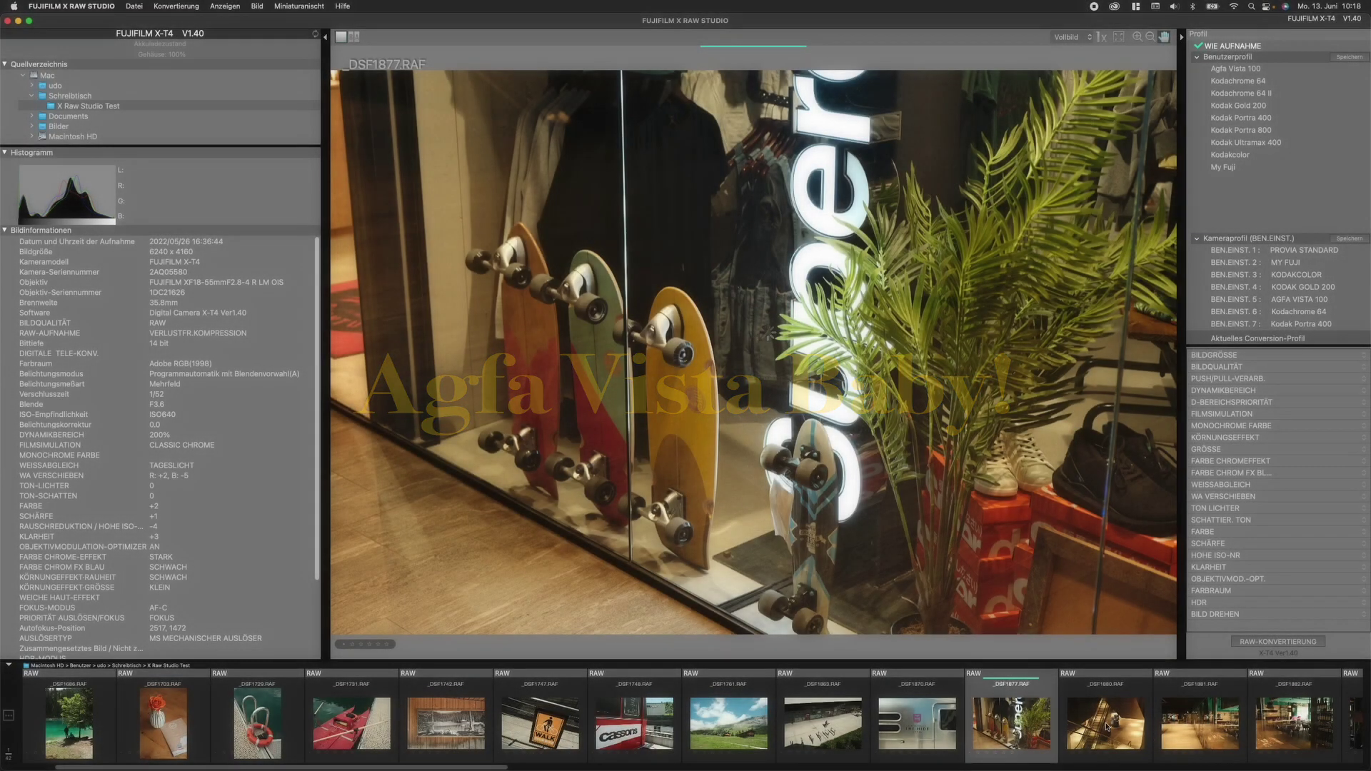
Browse photos _DSF1880 through _DSF1884 in the filmstrip, ending on the BAR wall photo.
{"action": "left_click", "coordinate": [1105, 725]}
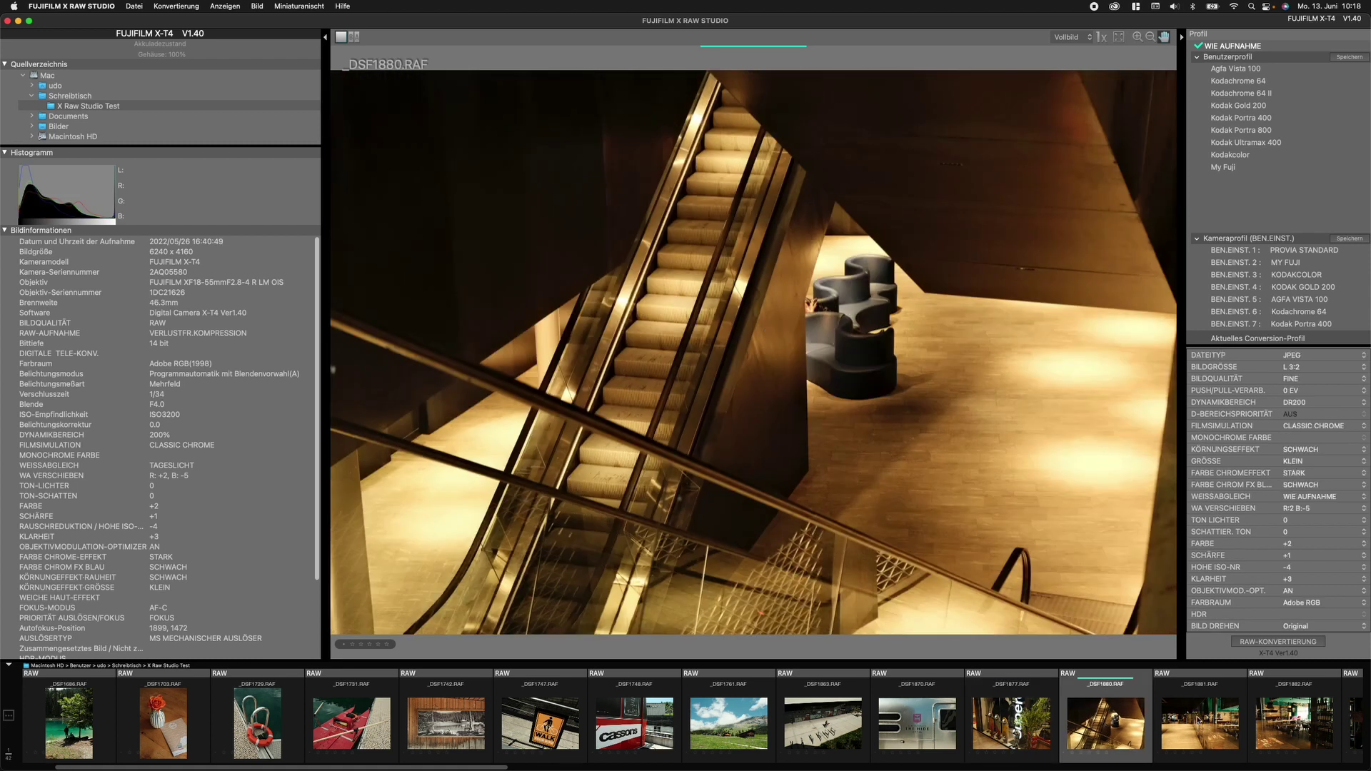
{"action": "left_click", "coordinate": [1199, 721]}
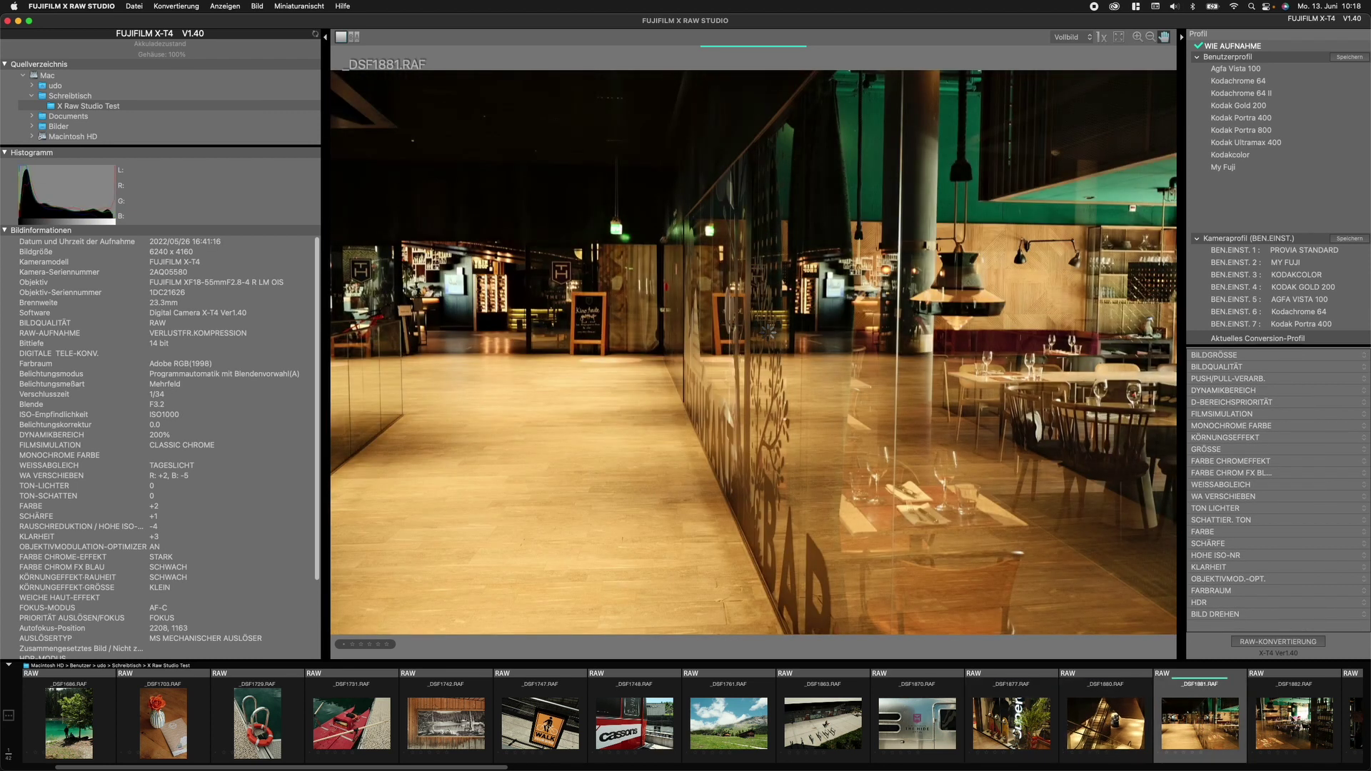
{"action": "left_click", "coordinate": [1293, 723]}
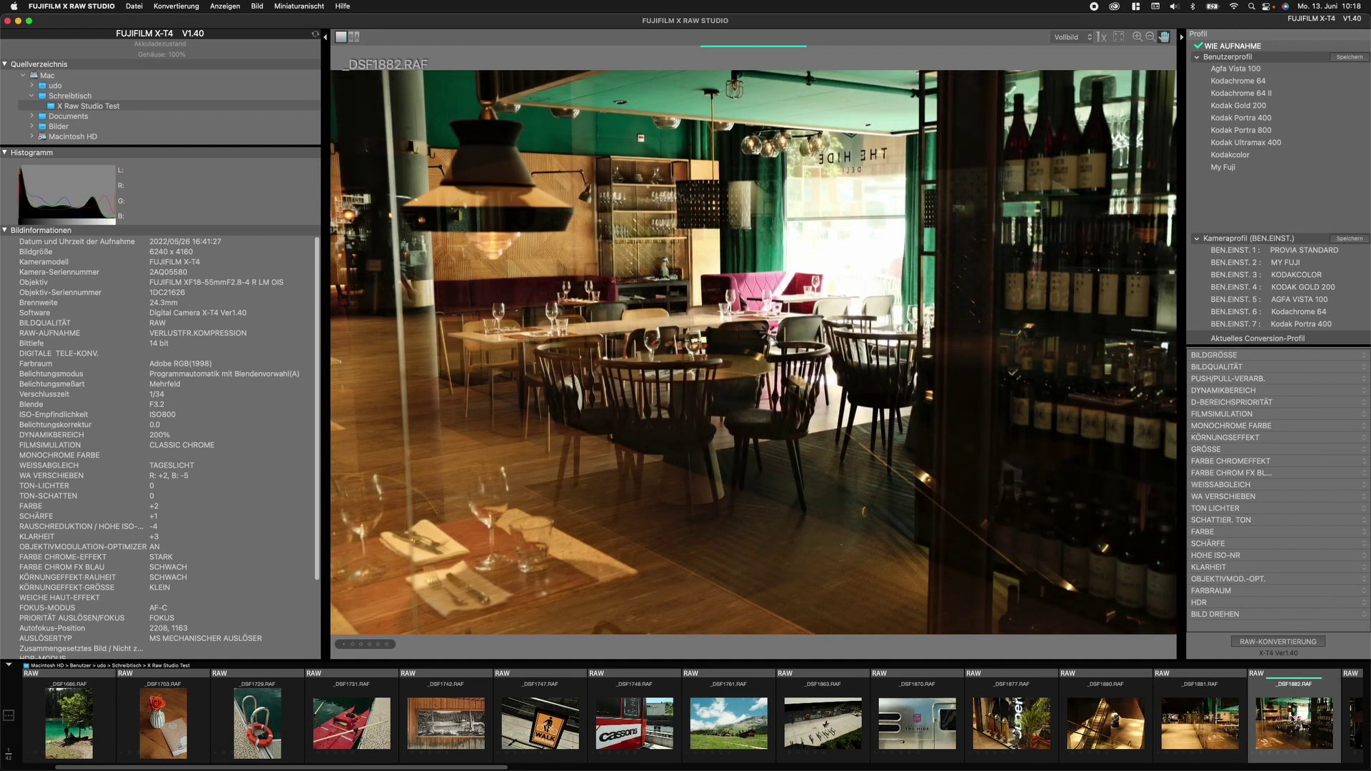
{"action": "scroll", "coordinate": [554, 757], "scroll_direction": "right", "scroll_amount": 10}
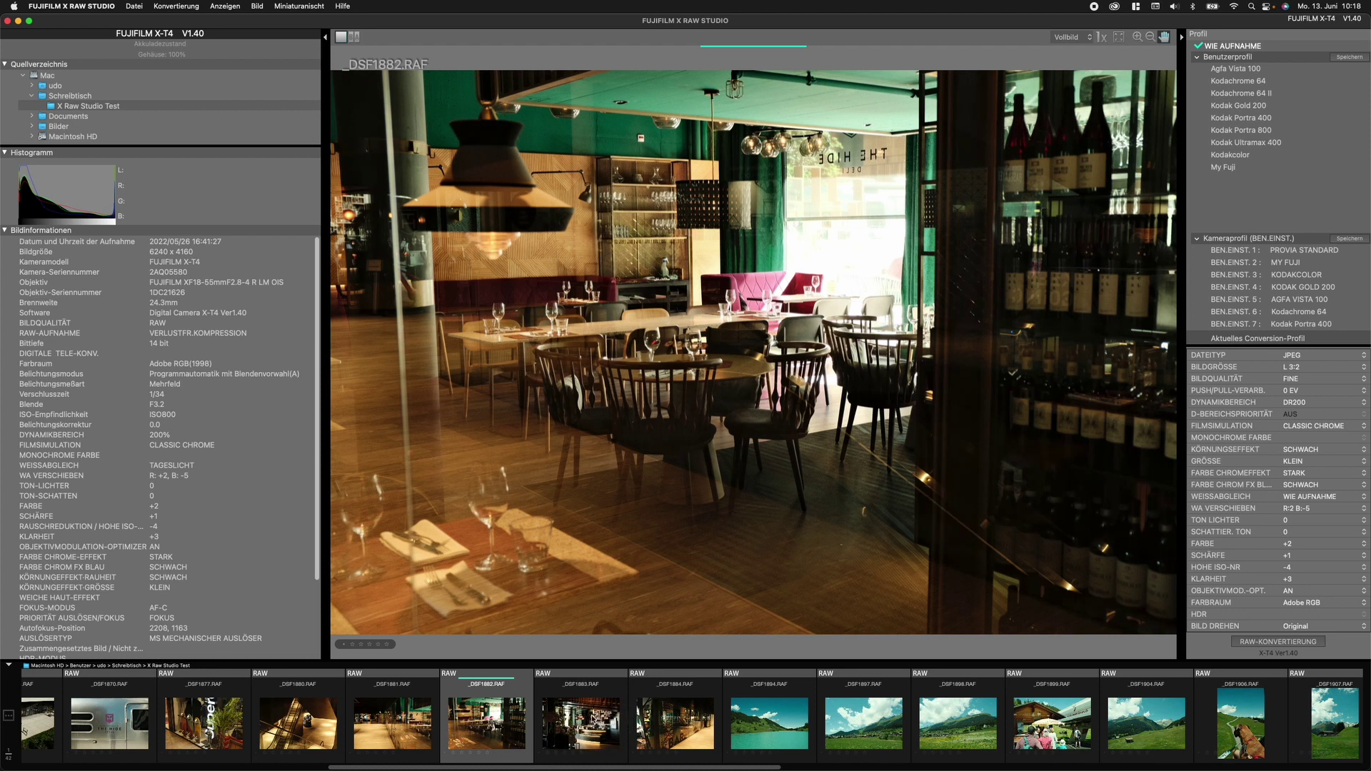
{"action": "left_click", "coordinate": [593, 736]}
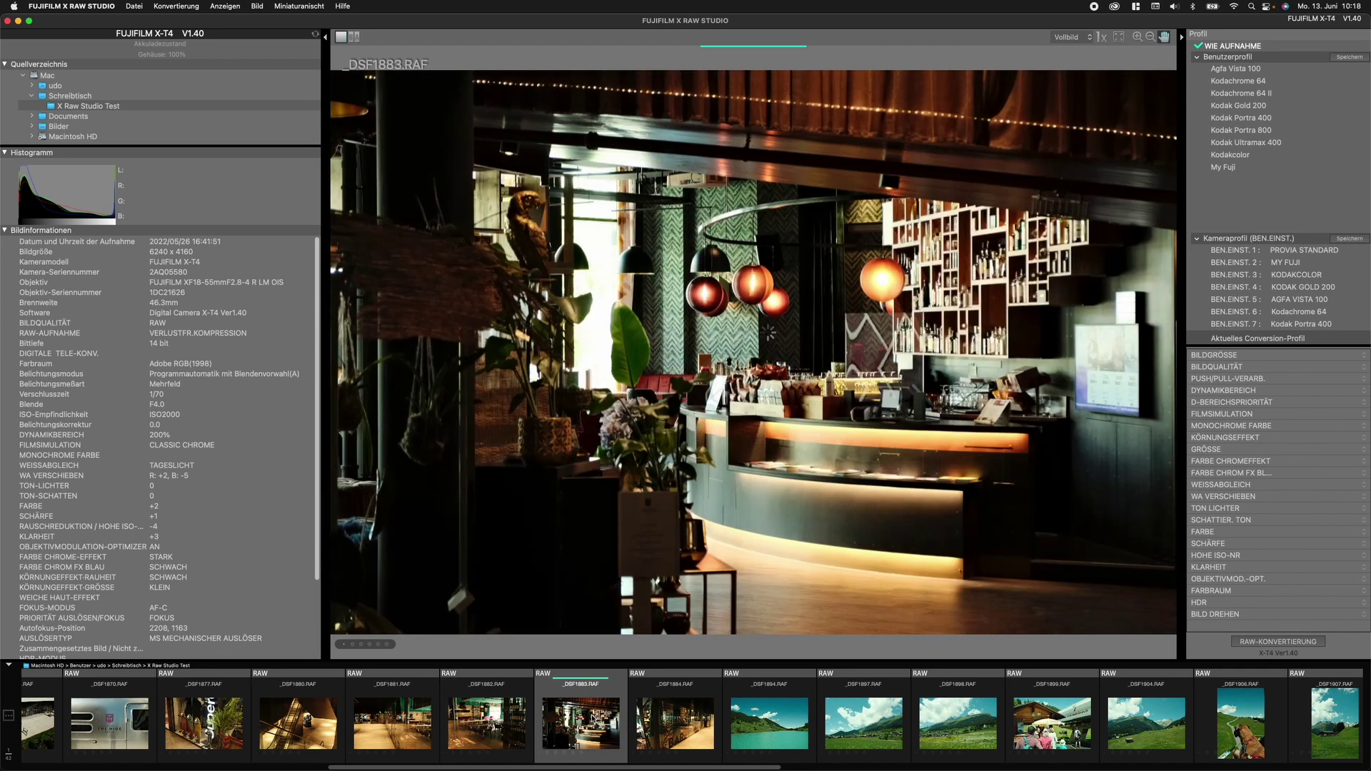
{"action": "left_click", "coordinate": [684, 723]}
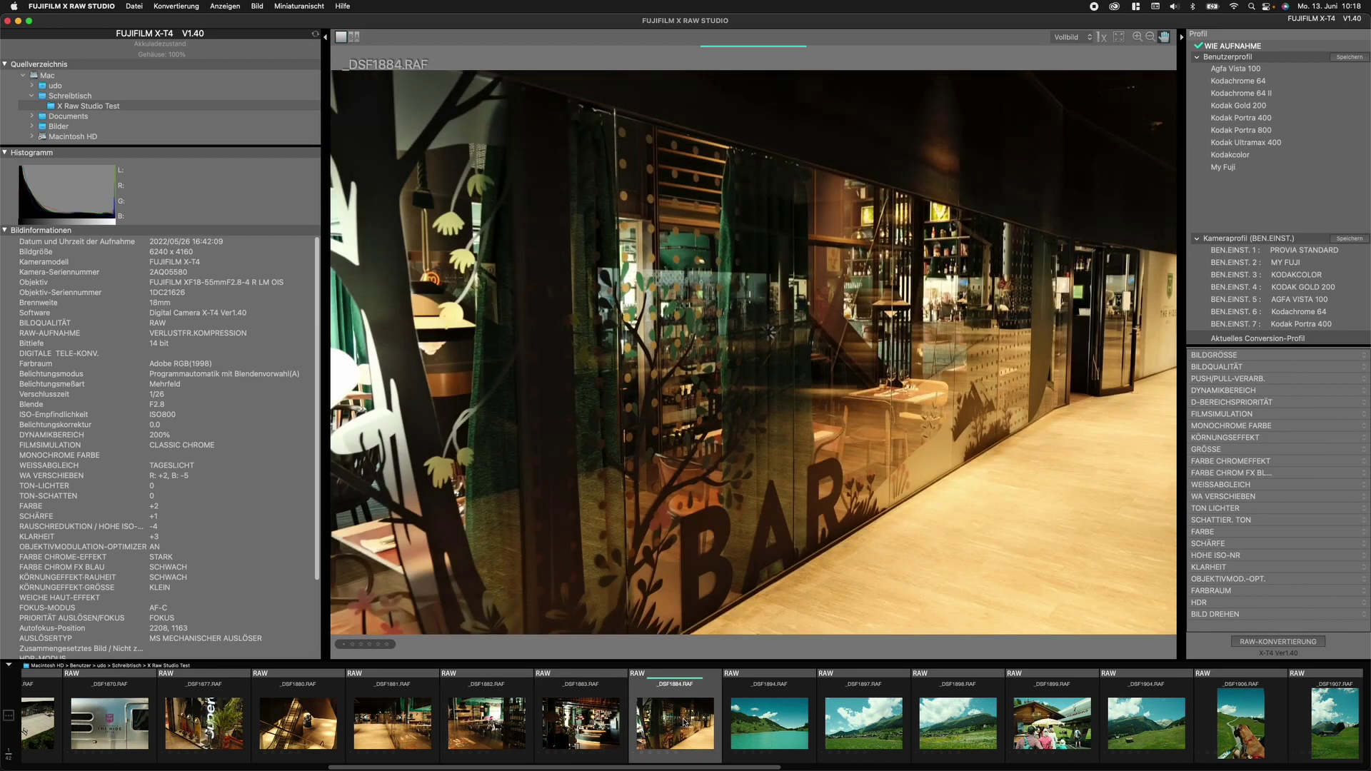